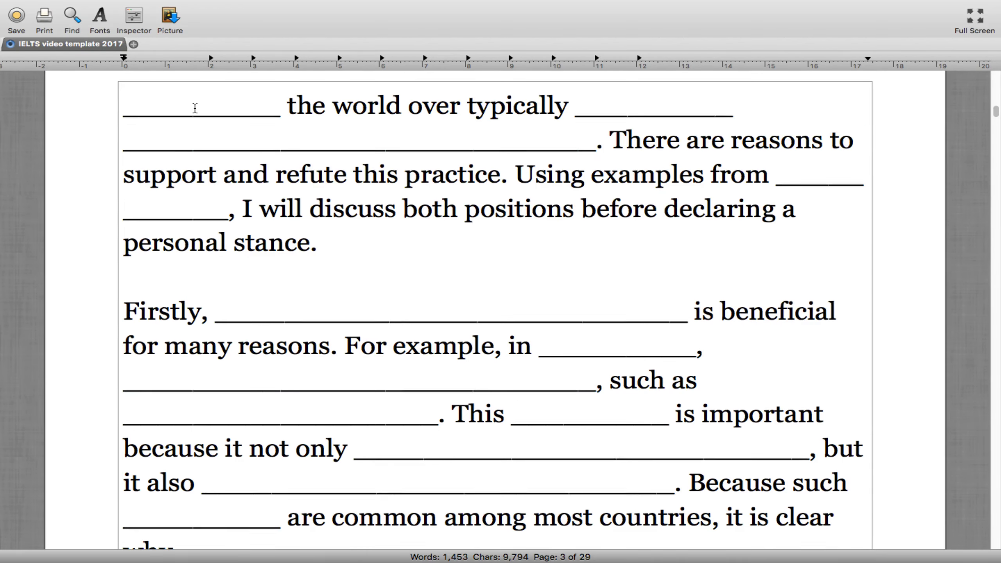
Delete the standalone "Governments the world over typically allocate…" sentence on the page after the template, along with the breaks following it
{"action": "scroll", "coordinate": [195, 108], "scroll_direction": "down", "scroll_amount": 10}
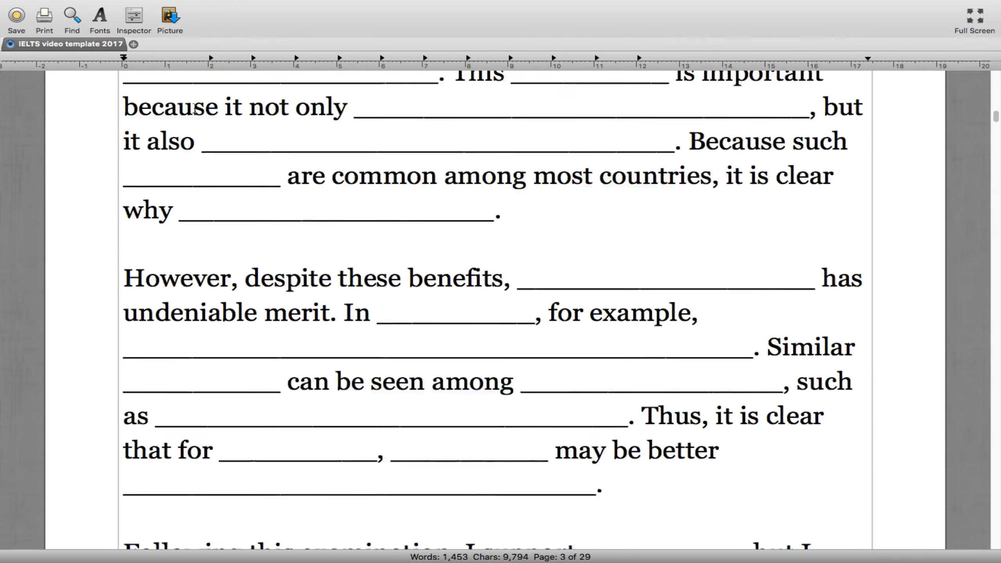
{"action": "scroll", "coordinate": [195, 108], "scroll_direction": "down", "scroll_amount": 18}
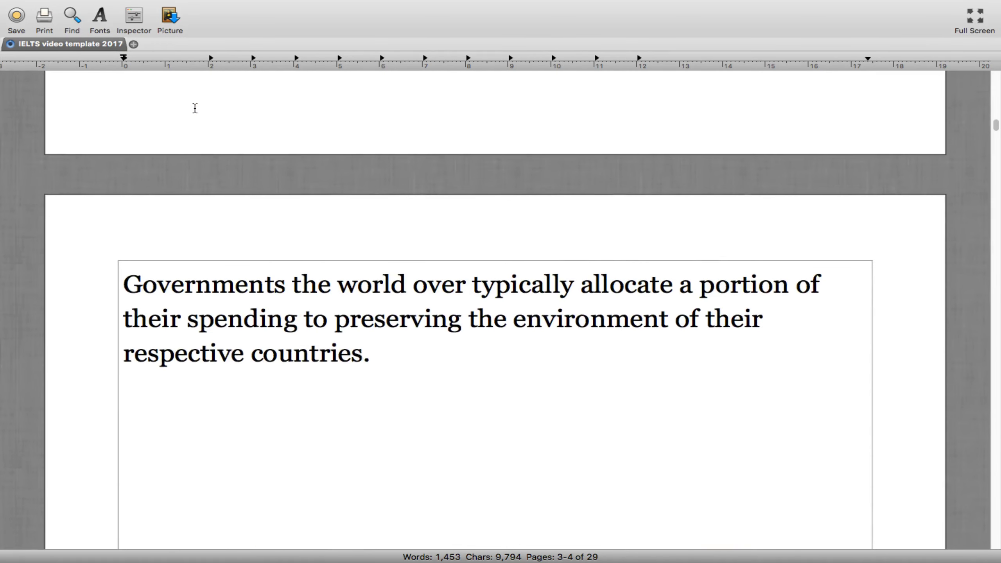
{"action": "scroll", "coordinate": [194, 108], "scroll_direction": "down", "scroll_amount": 5}
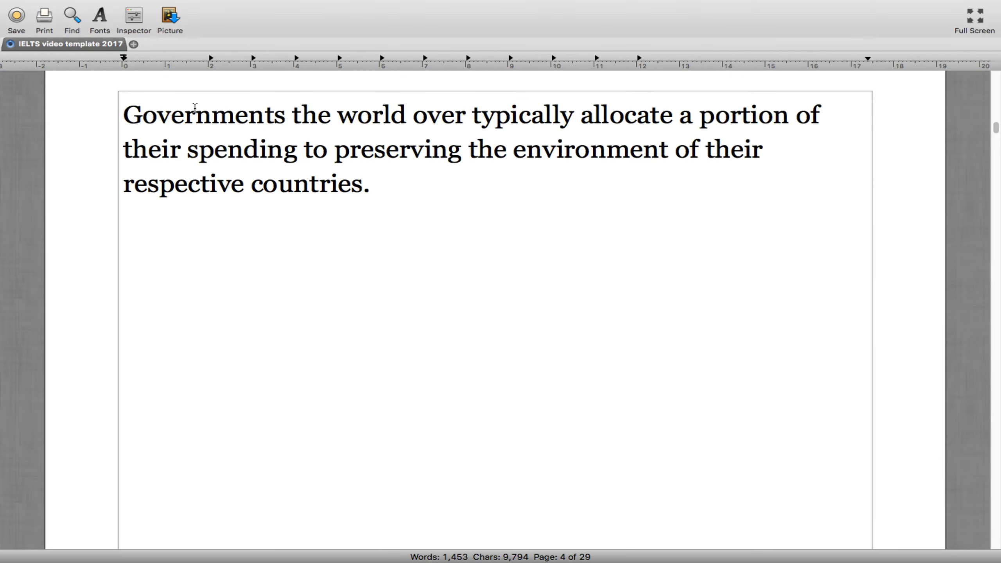
{"action": "scroll", "coordinate": [195, 108], "scroll_direction": "down", "scroll_amount": 2}
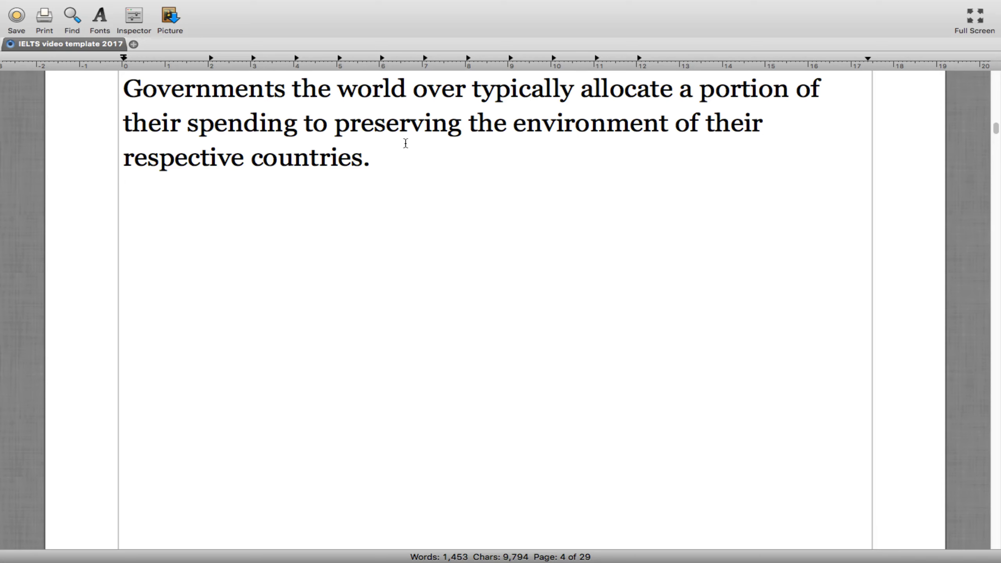
{"action": "left_click", "coordinate": [388, 160]}
{"action": "left_click", "coordinate": [123, 81], "text": "shift"}
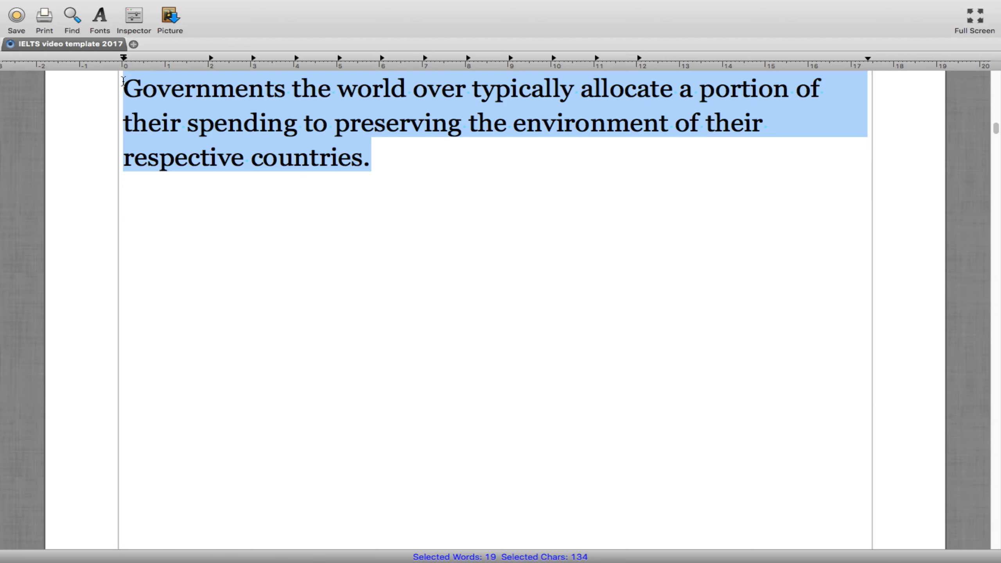
{"action": "key", "text": "BackSpace"}
{"action": "key", "text": "shift+Down"}
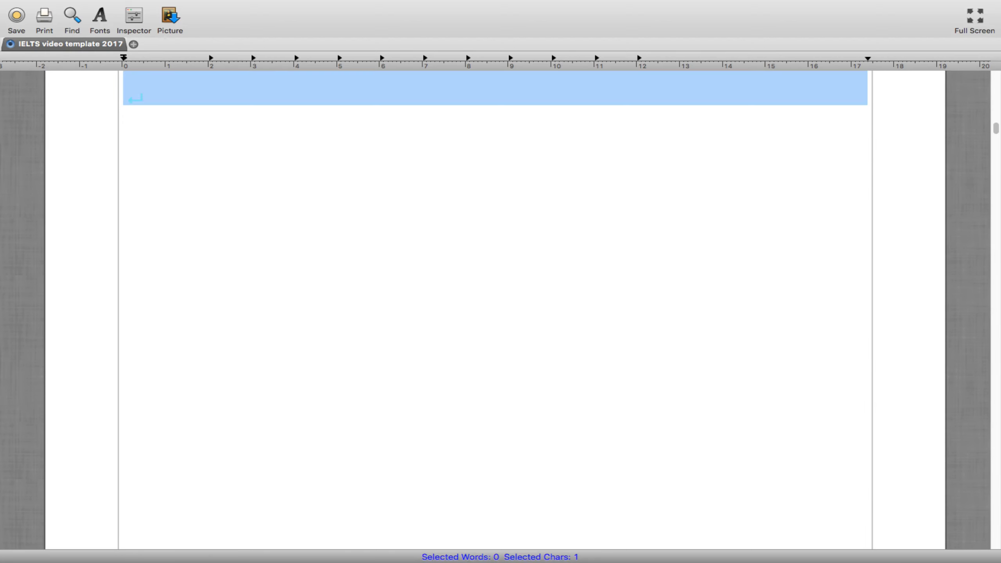
{"action": "key", "text": "BackSpace"}
{"action": "key", "text": "shift+Down"}
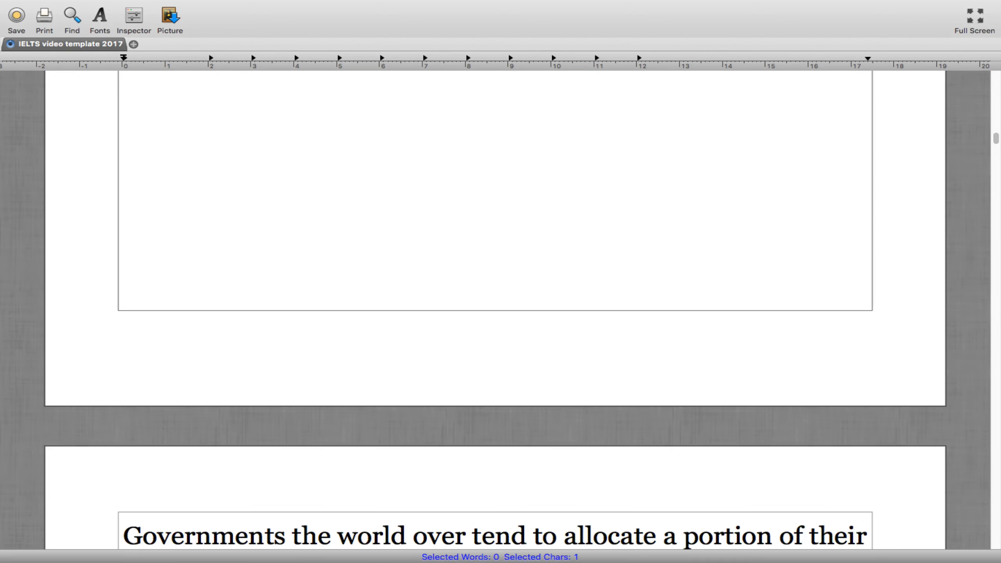
{"action": "key", "text": "BackSpace"}
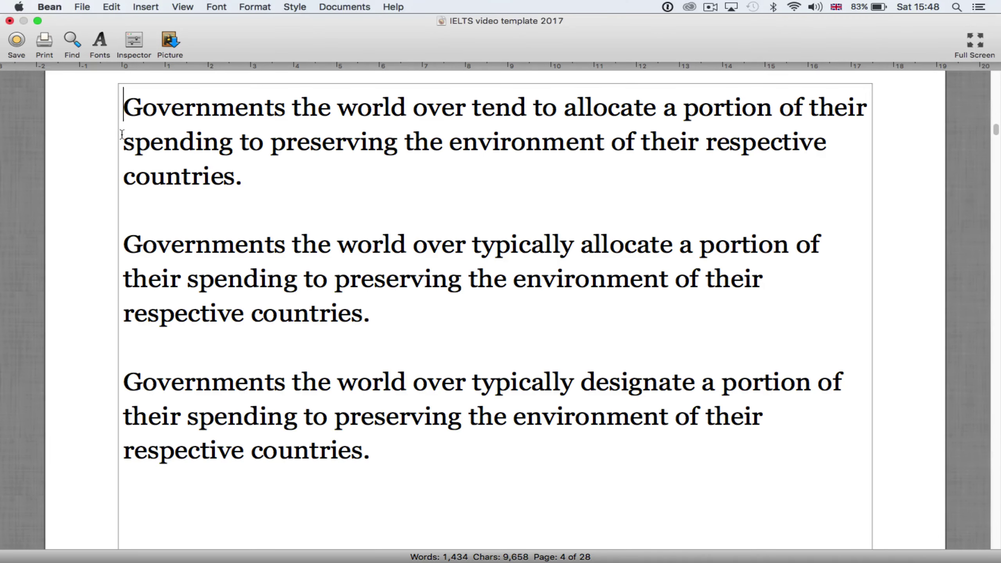
Delete the "tend to allocate" and "typically designate" variants, keeping only the "typically allocate" version of the opening sentence
{"action": "left_click", "coordinate": [286, 208], "text": "shift"}
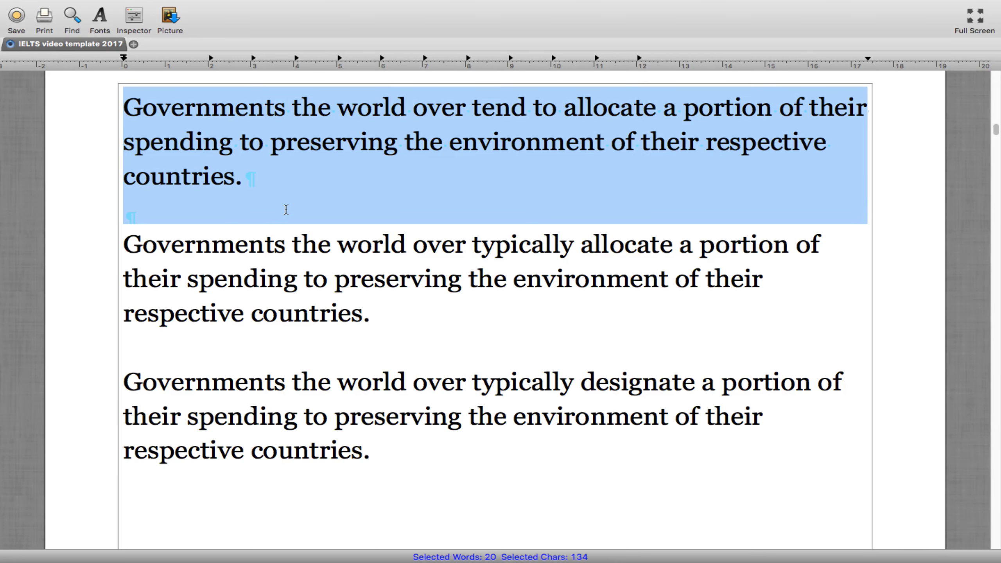
{"action": "key", "text": "BackSpace"}
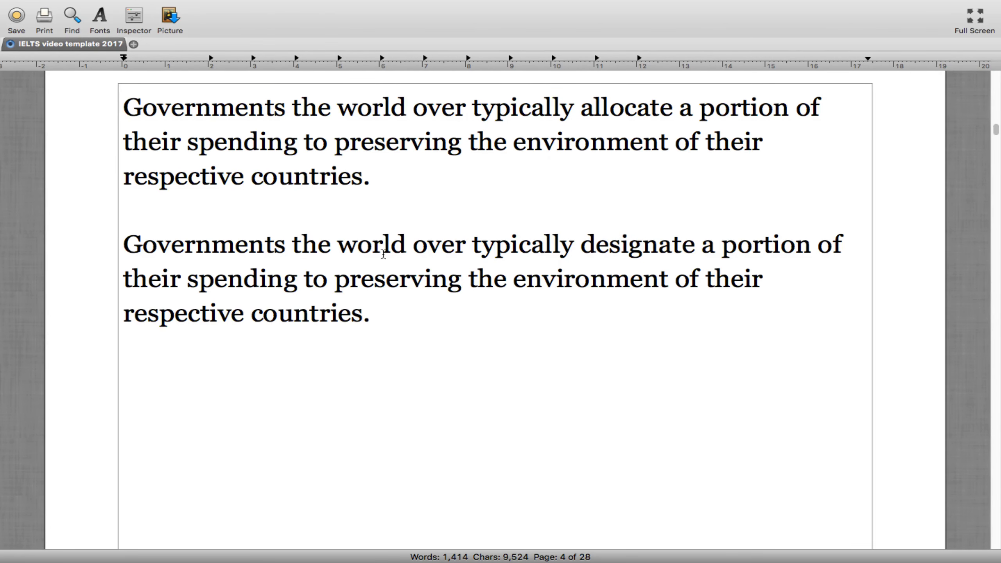
{"action": "left_click", "coordinate": [400, 317], "text": "shift"}
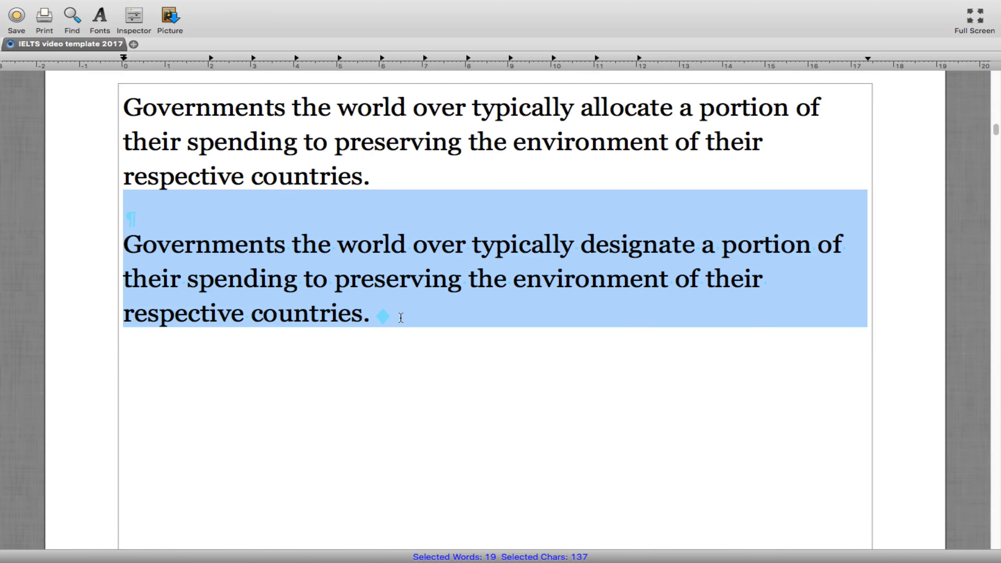
{"action": "key", "text": "BackSpace"}
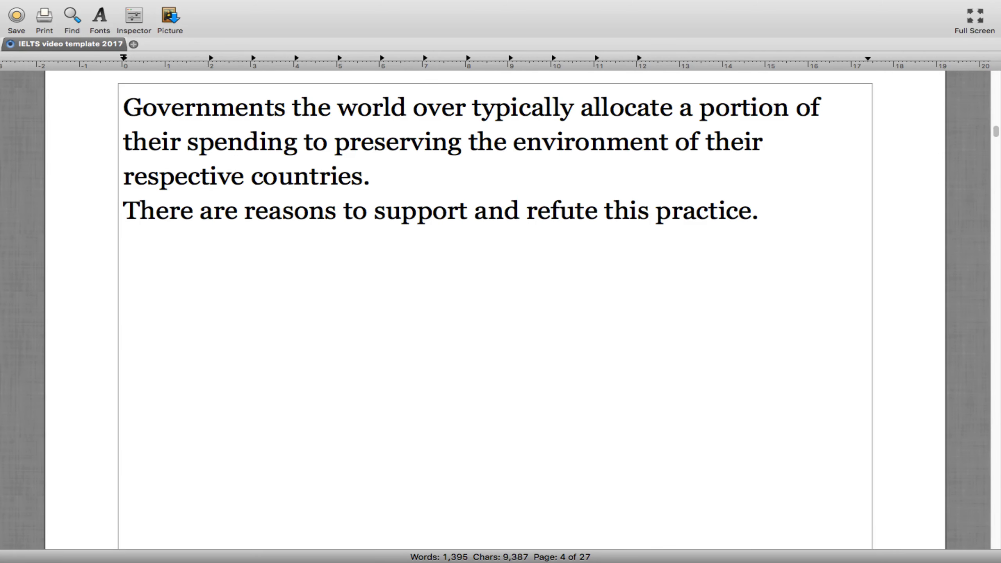
Run "There are reasons to support and refute this practice." on after the opening sentence and delete that copy
{"action": "key", "text": "BackSpace"}
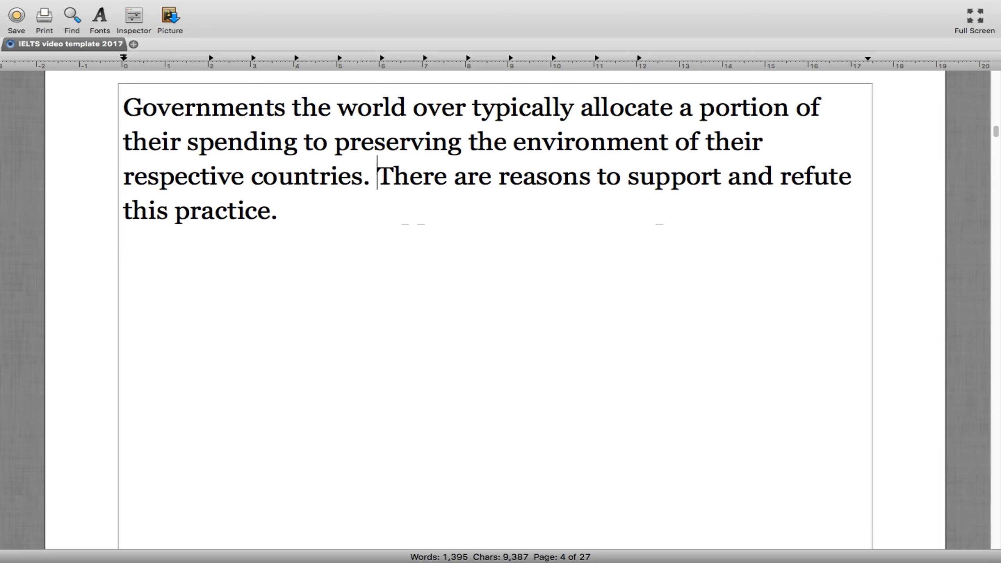
{"action": "key", "text": "shift+Down"}
{"action": "key", "text": "BackSpace"}
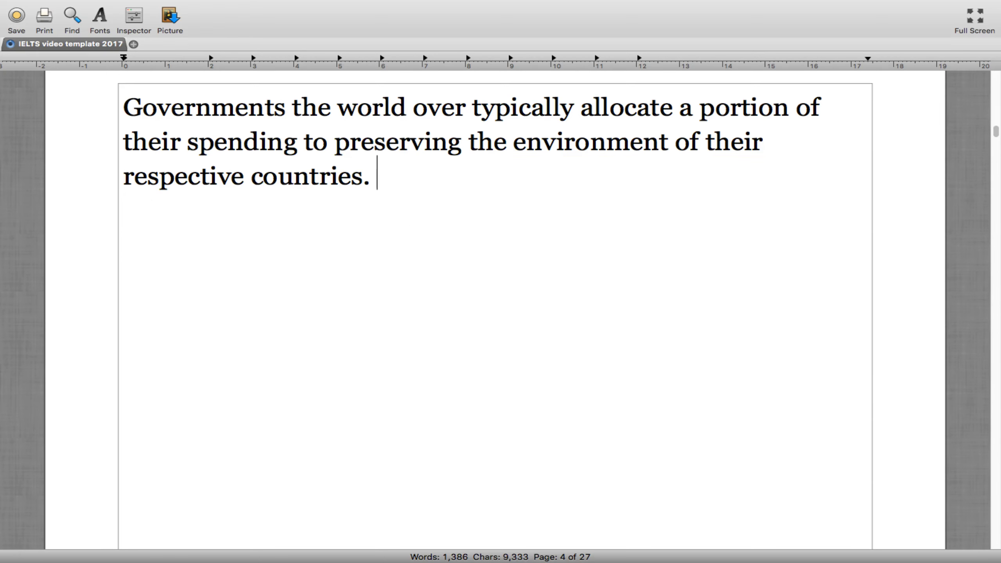
{"action": "key", "text": "Return"}
On the following page, delete the variants "There are reasons to support and refute this." and "There are many reasons to support and refute this practice."
{"action": "scroll", "coordinate": [411, 365], "scroll_direction": "down", "scroll_amount": 20}
{"action": "scroll", "coordinate": [411, 365], "scroll_direction": "down", "scroll_amount": 8}
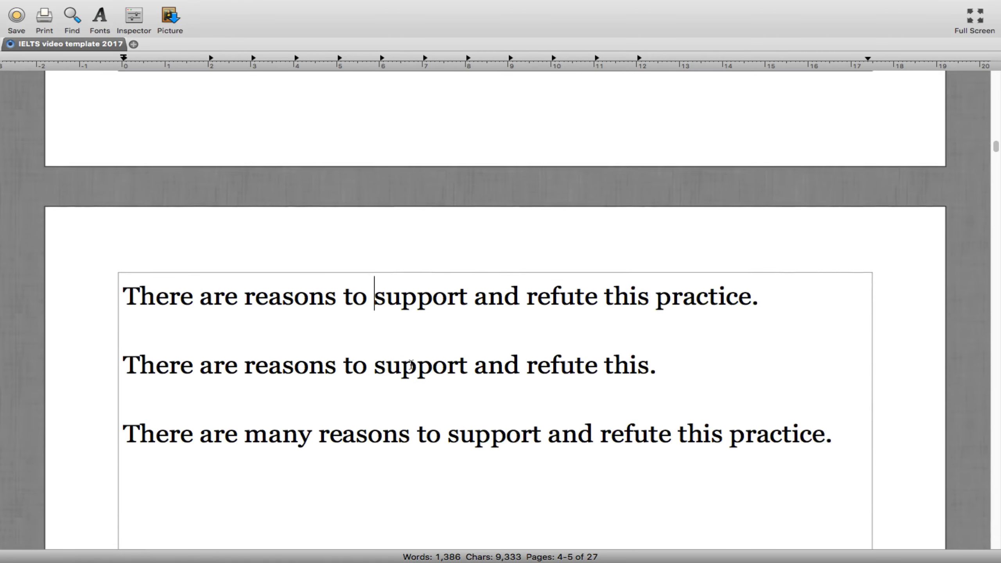
{"action": "scroll", "coordinate": [411, 365], "scroll_direction": "down", "scroll_amount": 2}
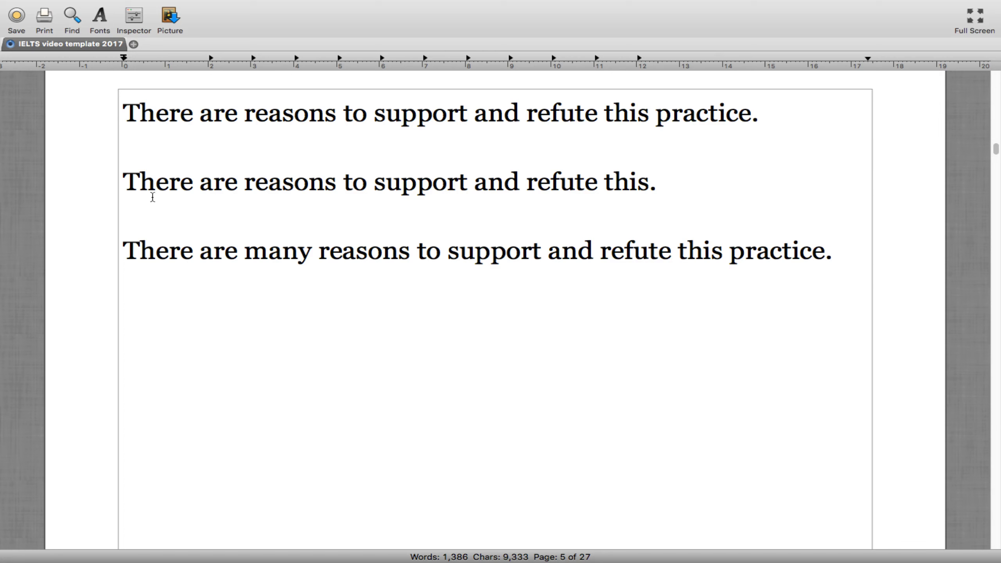
{"action": "left_click", "coordinate": [126, 182]}
{"action": "left_click", "coordinate": [840, 257], "text": "shift"}
{"action": "key", "text": "BackSpace"}
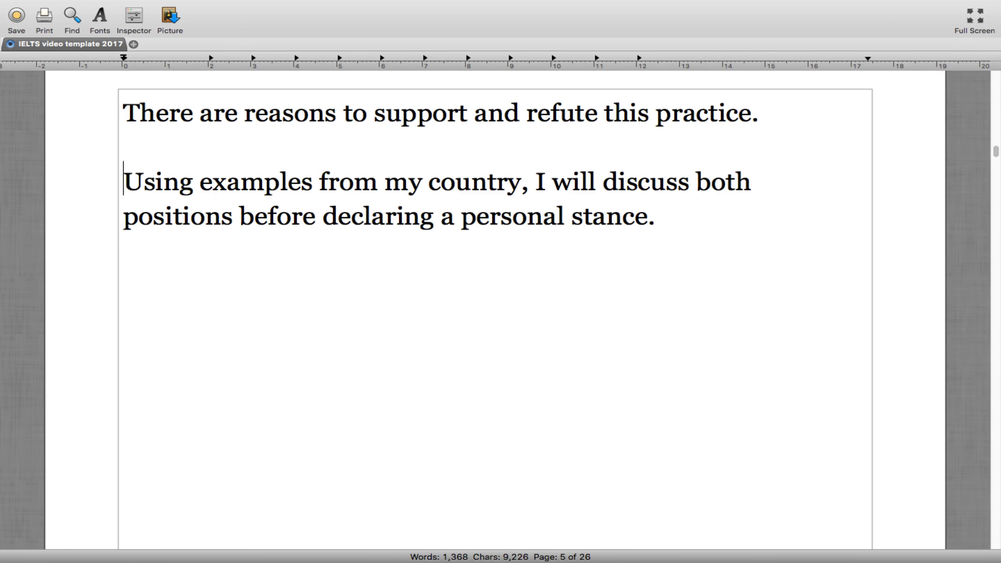
Join the remaining "There are reasons to support and refute this practice." sentence to the end of the Governments paragraph
{"action": "key", "text": "Up"}
{"action": "key", "text": "Up"}
{"action": "scroll", "coordinate": [493, 276], "scroll_direction": "up", "scroll_amount": 2}
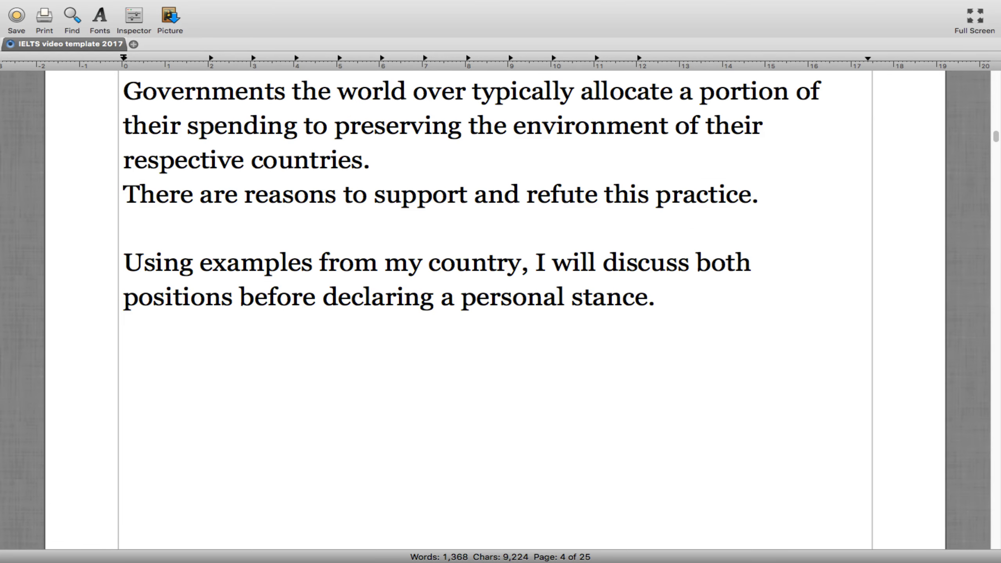
{"action": "key", "text": "BackSpace"}
Run the "Using examples from my country…" sentence on into the introduction paragraph and delete that copy
{"action": "key", "text": "Down"}
{"action": "key", "text": "Down"}
{"action": "key", "text": "Down"}
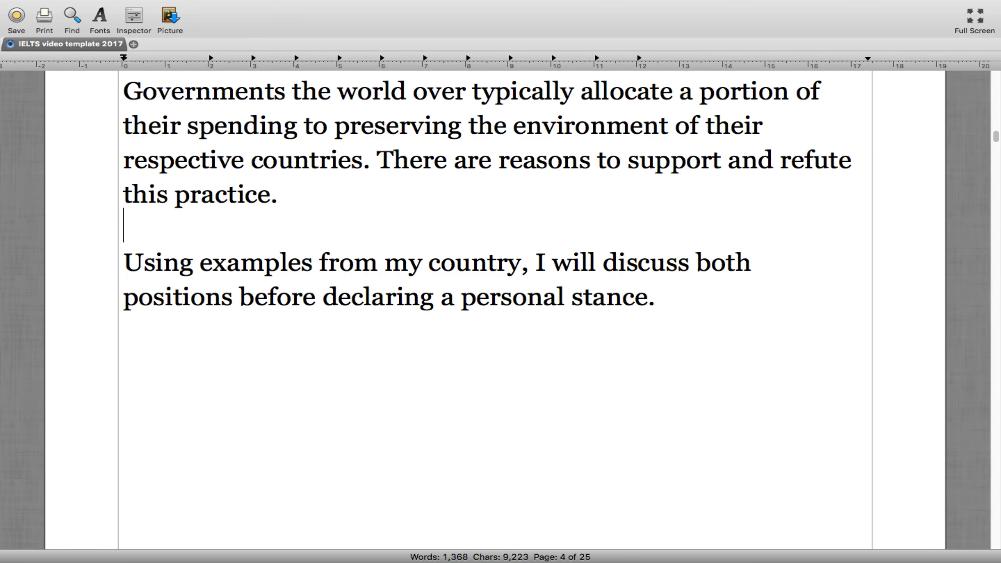
{"action": "key", "text": "BackSpace"}
{"action": "key", "text": "BackSpace"}
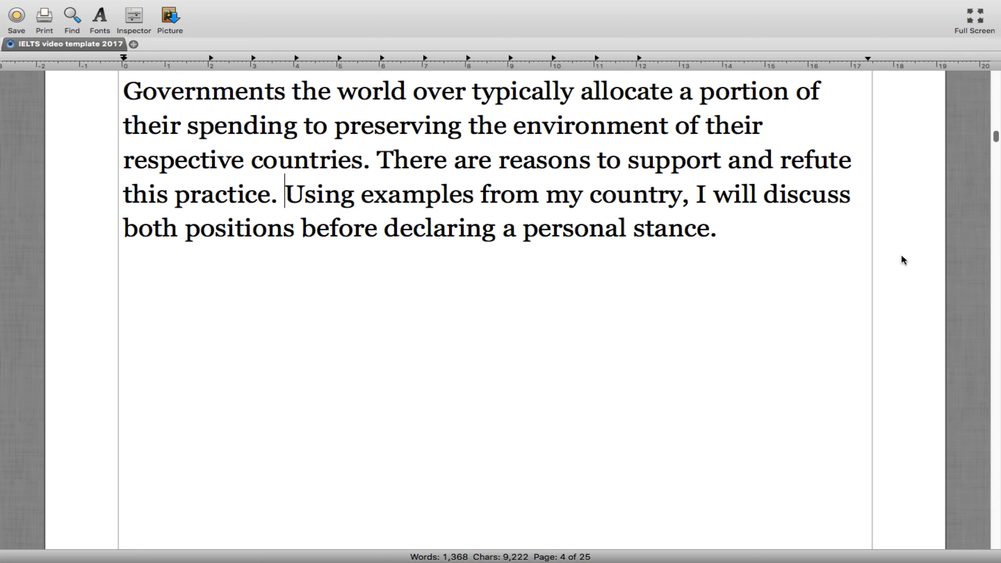
{"action": "left_click", "coordinate": [720, 229], "text": "shift"}
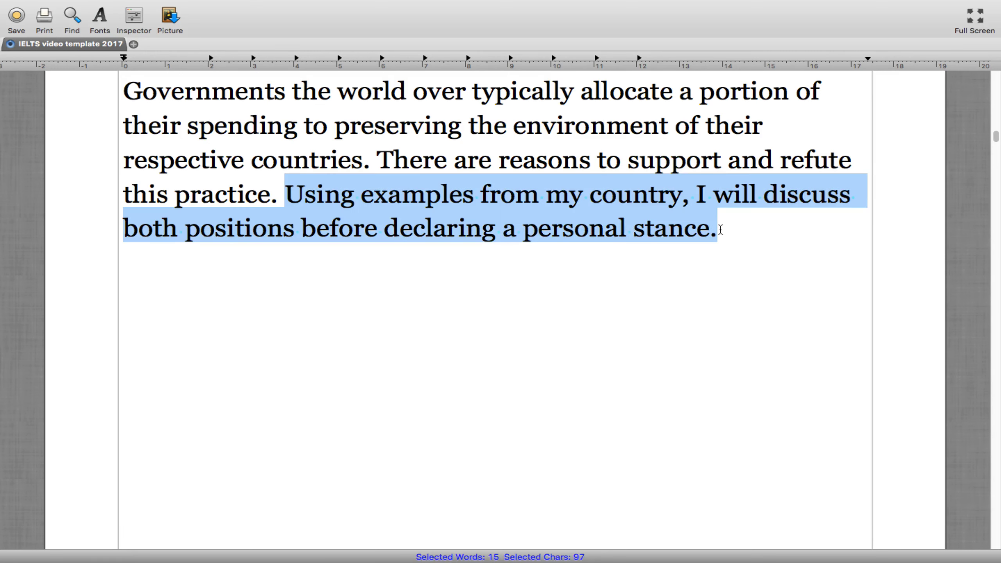
{"action": "key", "text": "BackSpace"}
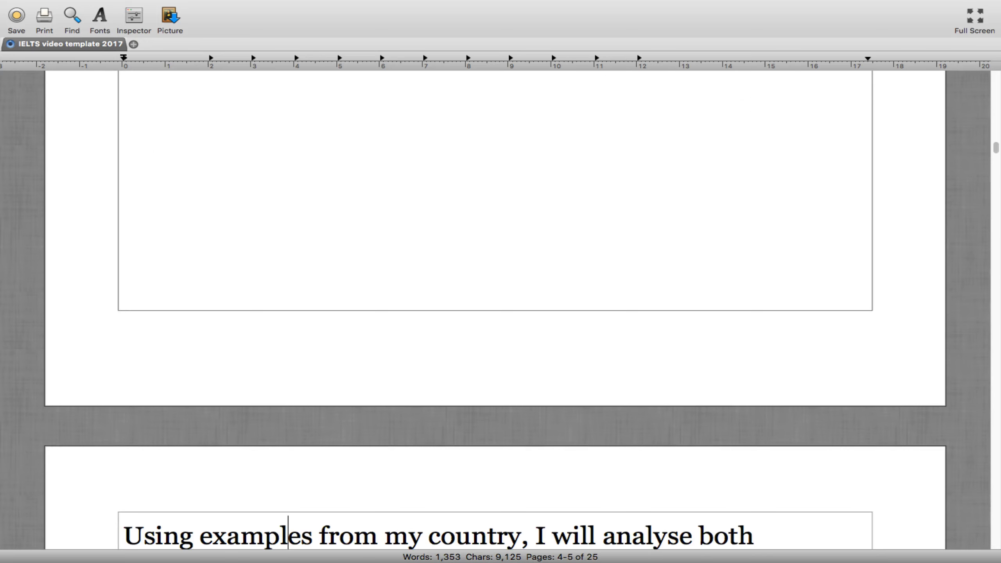
Delete the "discuss both sides" and "analyse both positions" variants of the "Using examples from my country" sentence, keeping "discuss both positions"
{"action": "scroll", "coordinate": [495, 309], "scroll_direction": "down", "scroll_amount": 10}
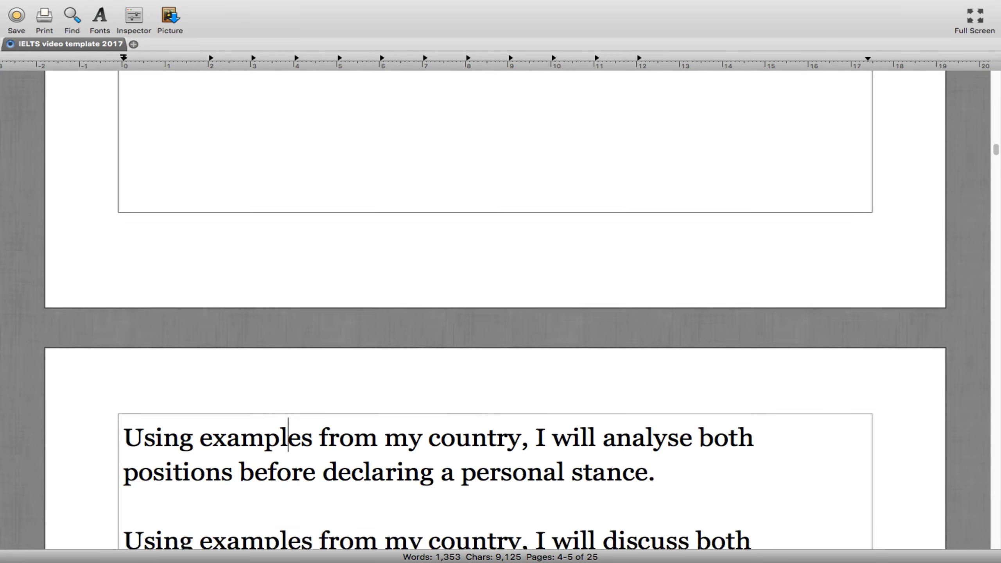
{"action": "scroll", "coordinate": [495, 310], "scroll_direction": "down", "scroll_amount": 2}
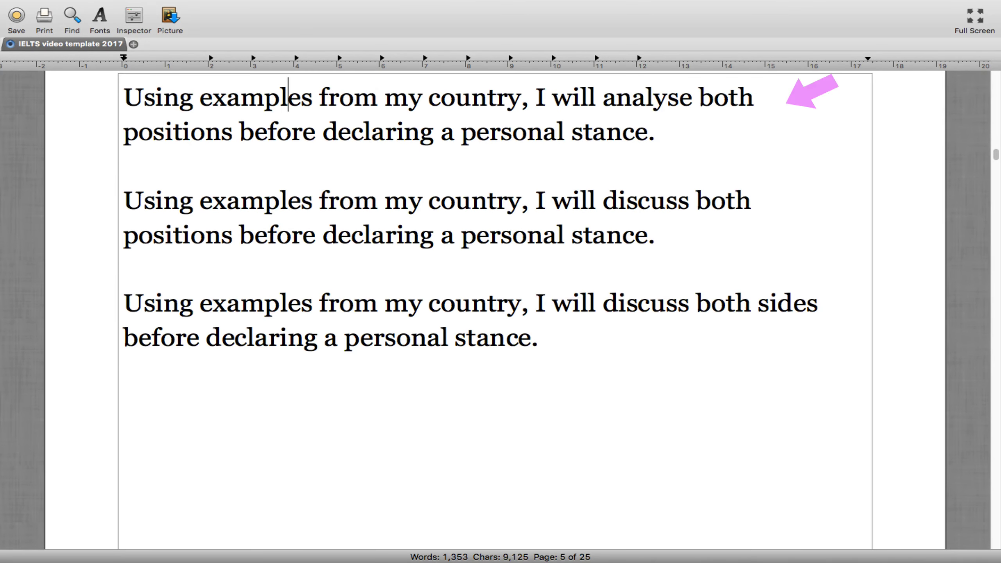
{"action": "left_click", "coordinate": [692, 124]}
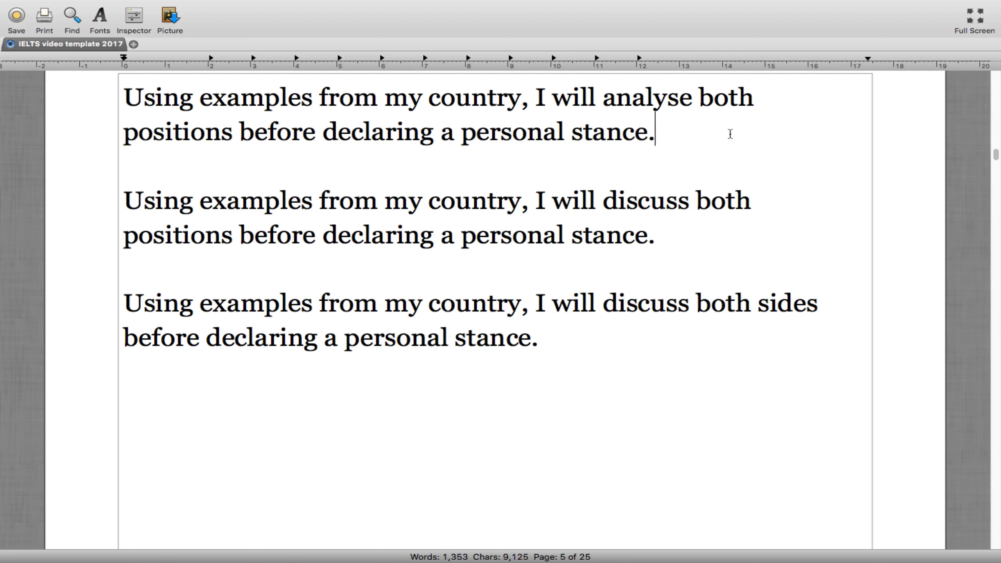
{"action": "left_click", "coordinate": [571, 337]}
{"action": "left_click", "coordinate": [143, 273], "text": "shift"}
{"action": "key", "text": "BackSpace"}
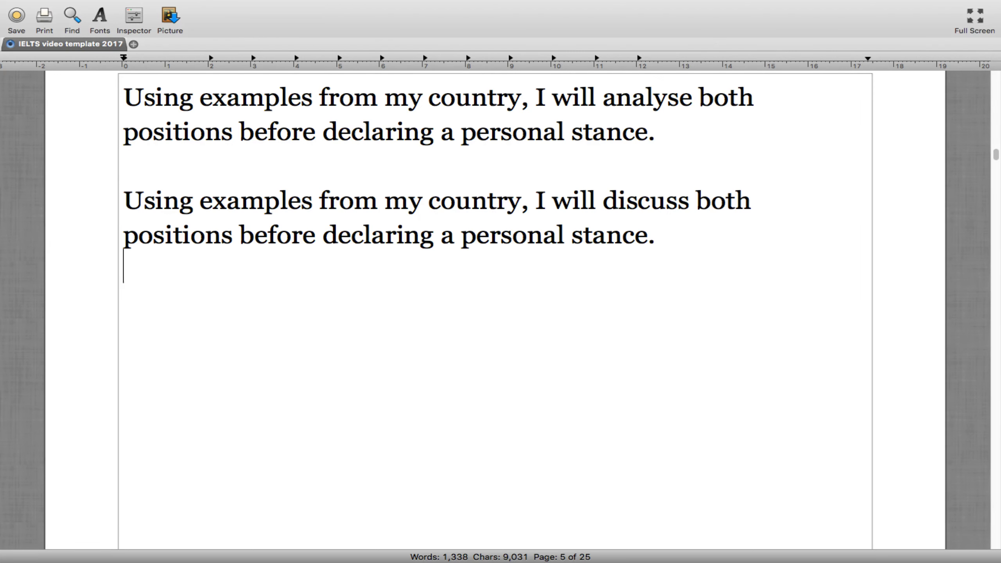
{"action": "left_click", "coordinate": [140, 168]}
{"action": "triple_click", "coordinate": [117, 98]}
{"action": "key", "text": "BackSpace"}
Join the kept "Using examples from my country, I will discuss both positions…" sentence to the end of the introduction paragraph
{"action": "key", "text": "Down"}
{"action": "key", "text": "BackSpace"}
{"action": "key", "text": "BackSpace"}
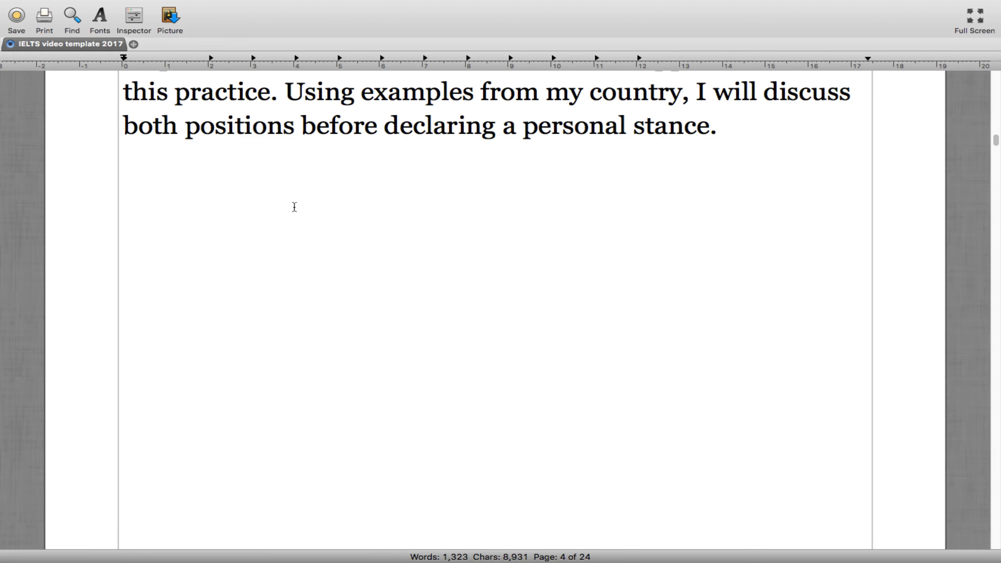
{"action": "scroll", "coordinate": [458, 230], "scroll_direction": "up", "scroll_amount": 3}
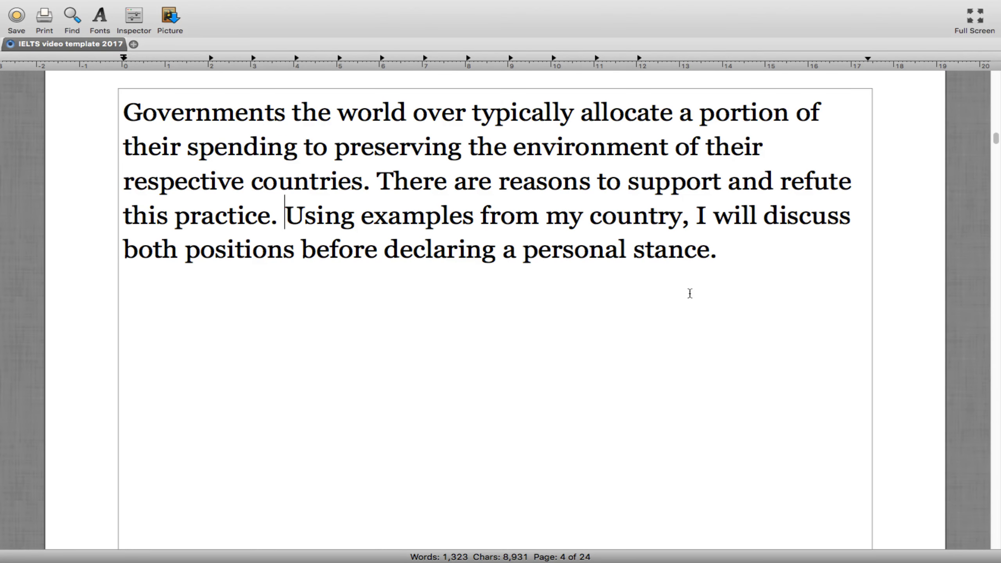
Select the whole "Firstly, government-funded protection of a country's environment is beneficial for many reasons." sentence on the next page
{"action": "left_click", "coordinate": [746, 256]}
{"action": "scroll", "coordinate": [745, 257], "scroll_direction": "down", "scroll_amount": 3}
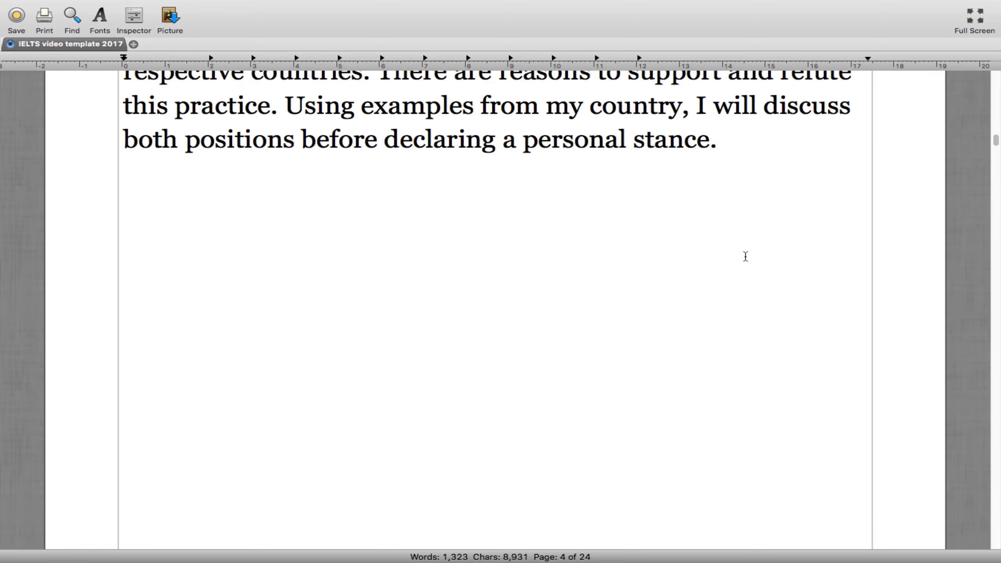
{"action": "scroll", "coordinate": [746, 256], "scroll_direction": "down", "scroll_amount": 10}
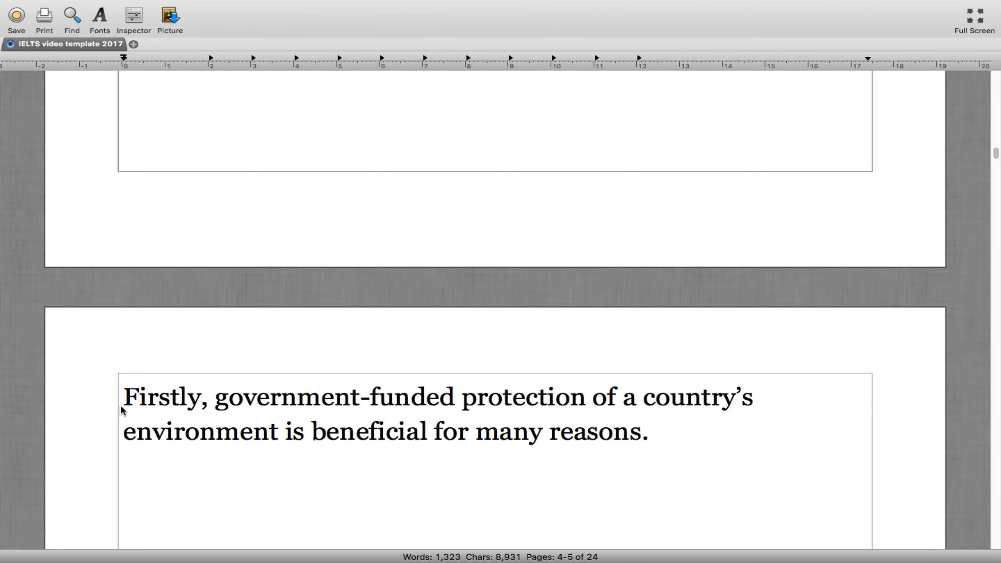
{"action": "scroll", "coordinate": [124, 398], "scroll_direction": "down", "scroll_amount": 2}
{"action": "scroll", "coordinate": [124, 399], "scroll_direction": "down", "scroll_amount": 7}
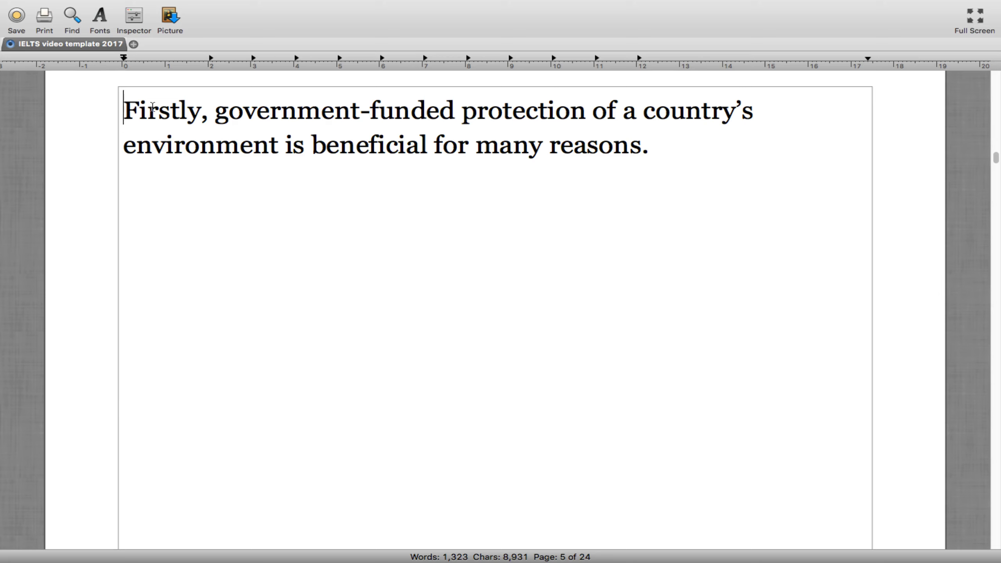
{"action": "triple_click", "coordinate": [368, 213]}
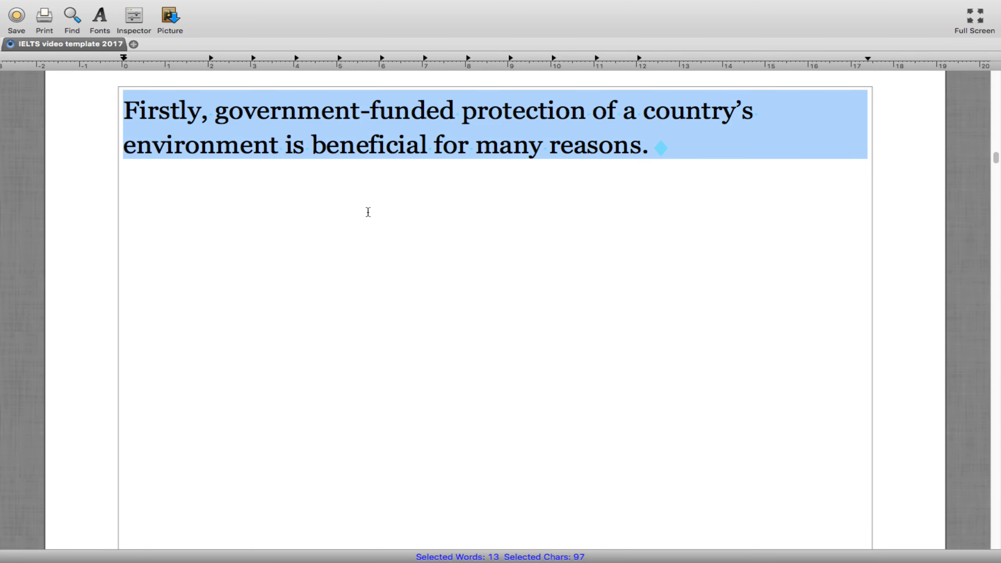
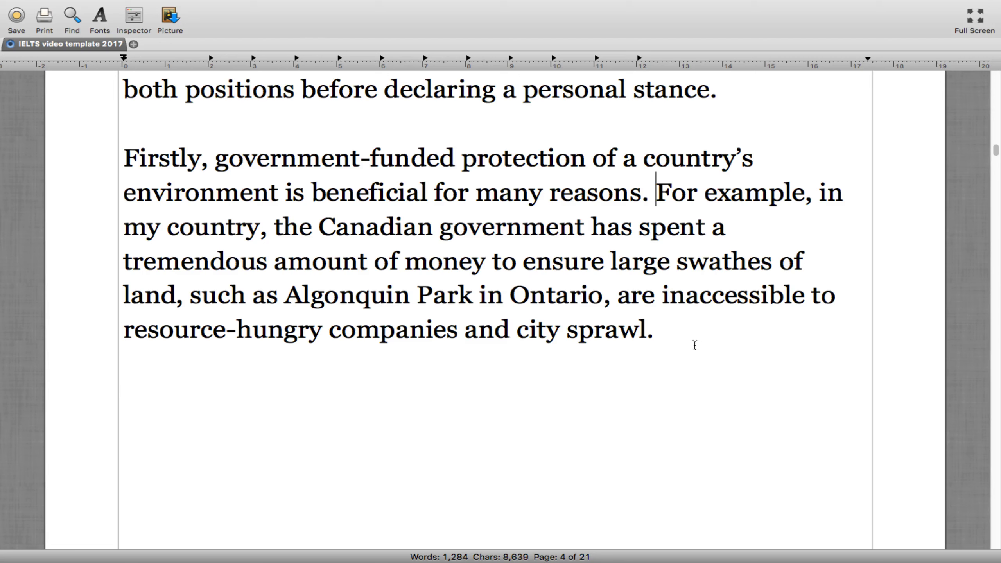
Delete the "For example, in my country, the Canadian government has spent…" sentence from the end of the Firstly paragraph
{"action": "left_click", "coordinate": [671, 329], "text": "shift"}
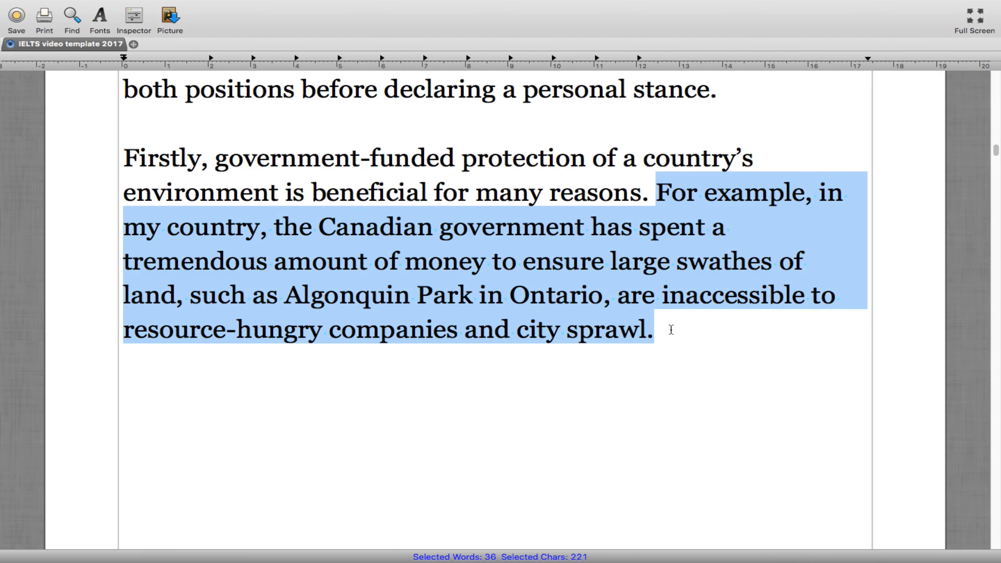
{"action": "key", "text": "BackSpace"}
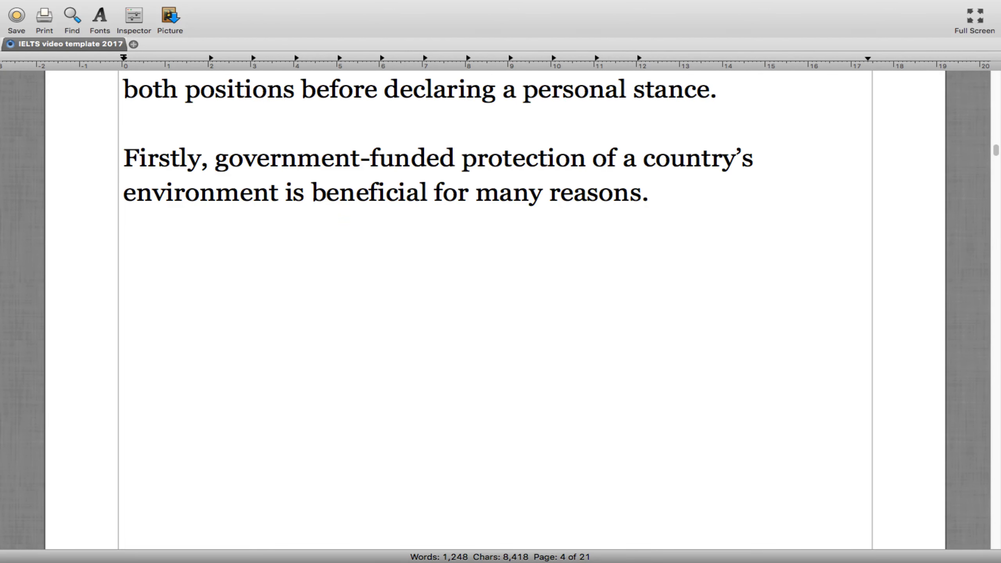
Delete the "continues to spend" and "are protected from" variants of the "For example, in my country" sentence, keeping the "has spent… inaccessible to" variant
{"action": "scroll", "coordinate": [496, 291], "scroll_direction": "down", "scroll_amount": 10}
{"action": "scroll", "coordinate": [496, 292], "scroll_direction": "down", "scroll_amount": 10}
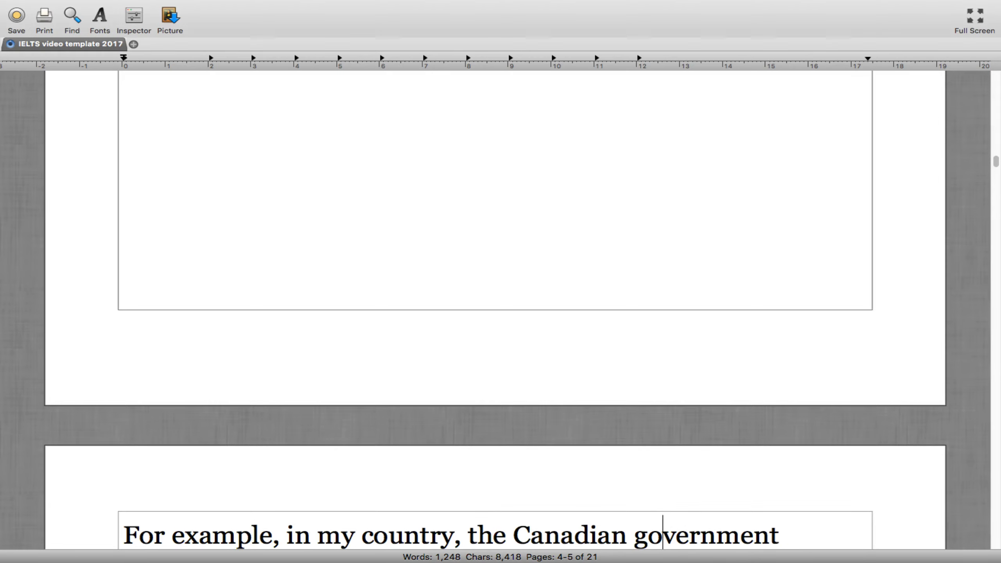
{"action": "scroll", "coordinate": [496, 292], "scroll_direction": "down", "scroll_amount": 5}
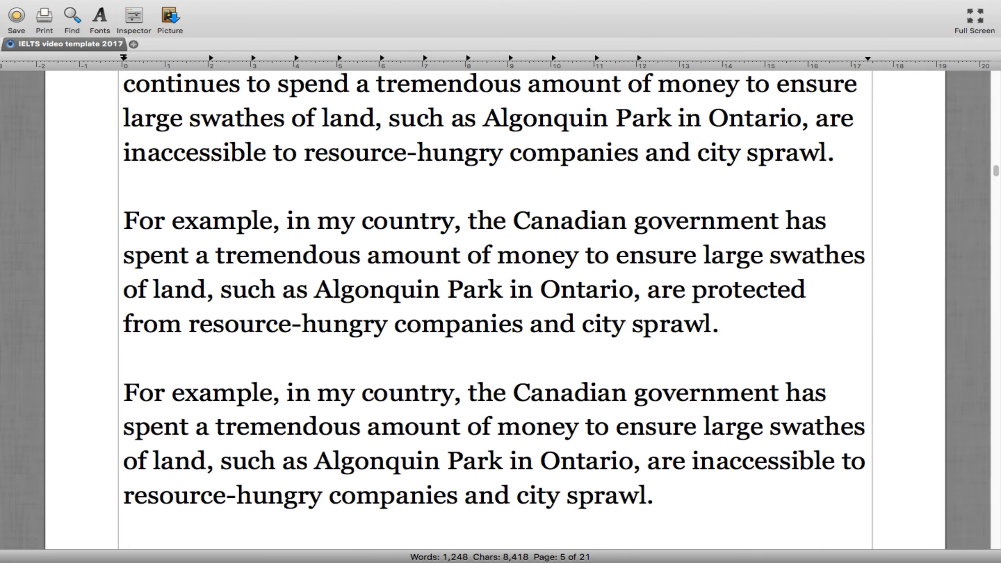
{"action": "scroll", "coordinate": [496, 292], "scroll_direction": "up", "scroll_amount": 1}
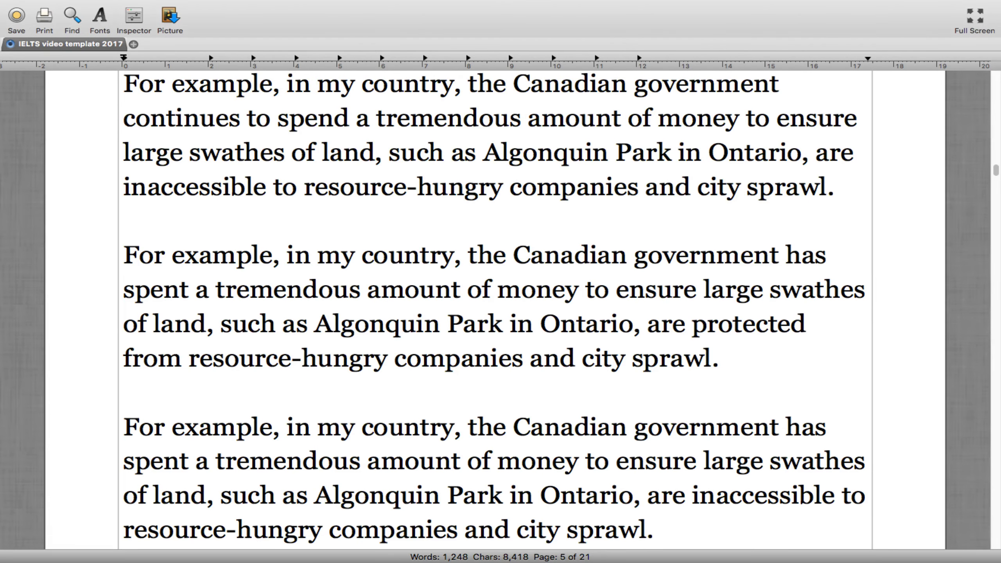
{"action": "scroll", "coordinate": [564, 304], "scroll_direction": "up", "scroll_amount": 1}
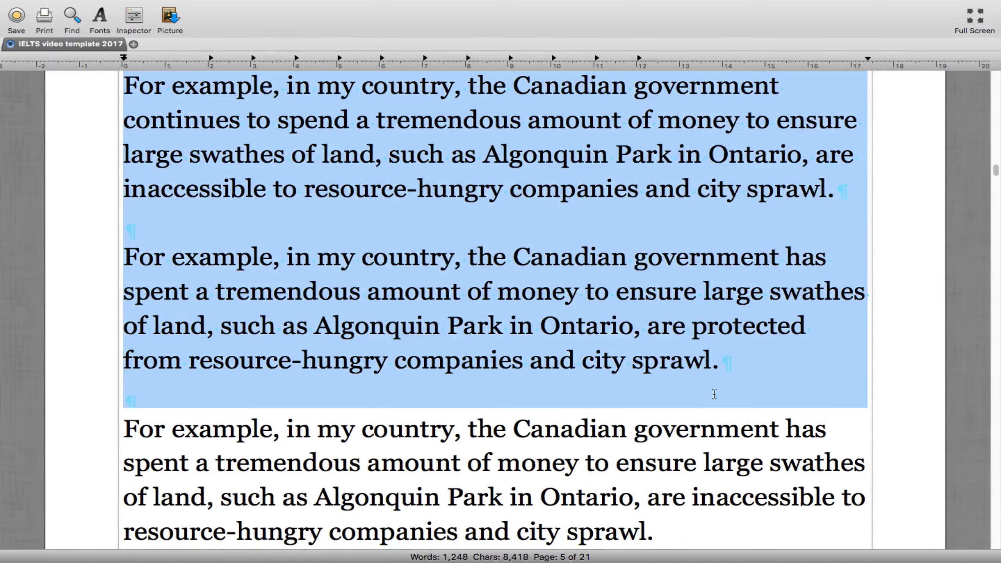
{"action": "left_click", "coordinate": [715, 395], "text": "shift"}
{"action": "key", "text": "BackSpace"}
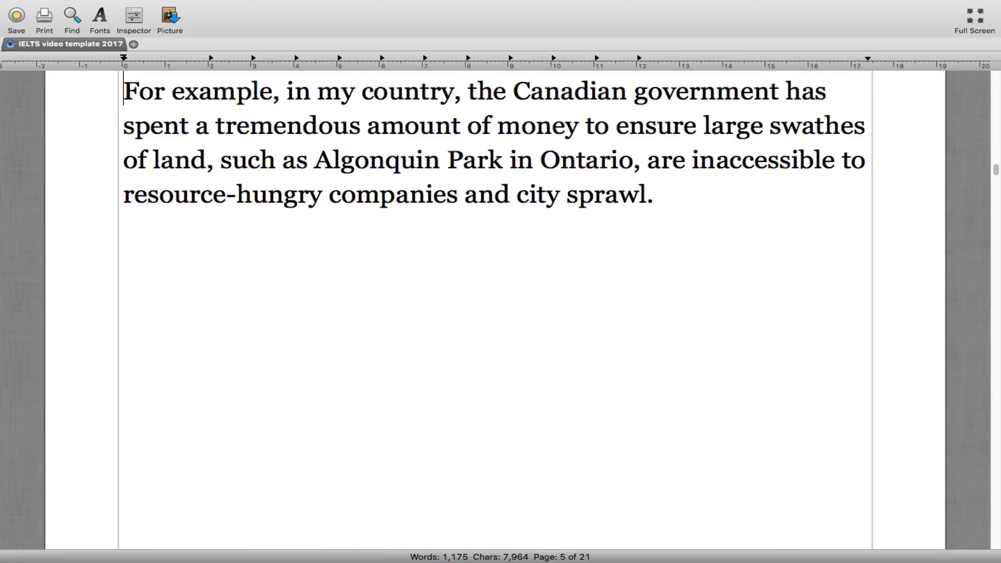
Join the kept "For example, in my country, the Canadian government has spent…" sentence to the end of the Firstly paragraph
{"action": "key", "text": "BackSpace"}
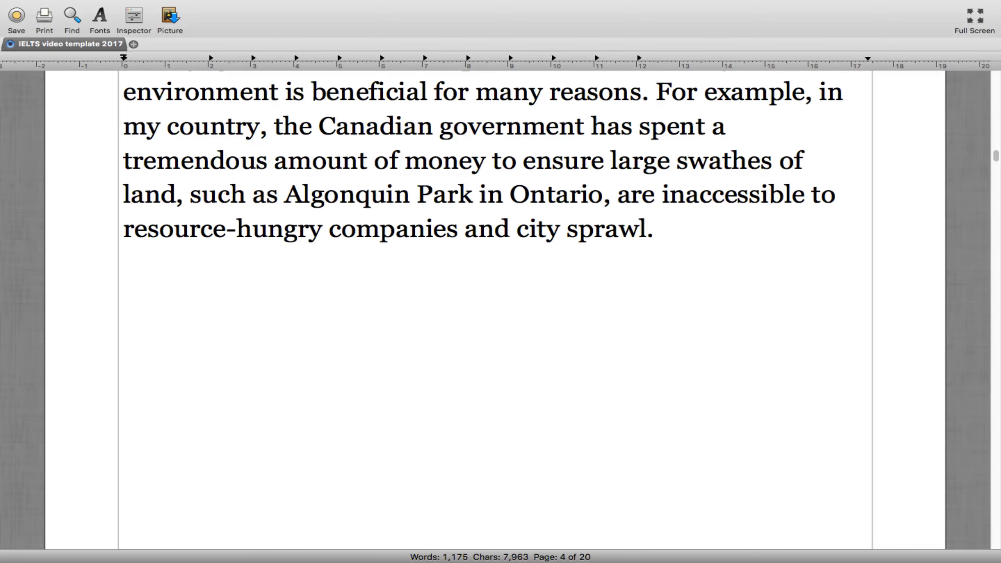
{"action": "scroll", "coordinate": [483, 237], "scroll_direction": "up", "scroll_amount": 3}
{"action": "scroll", "coordinate": [483, 237], "scroll_direction": "down", "scroll_amount": 1}
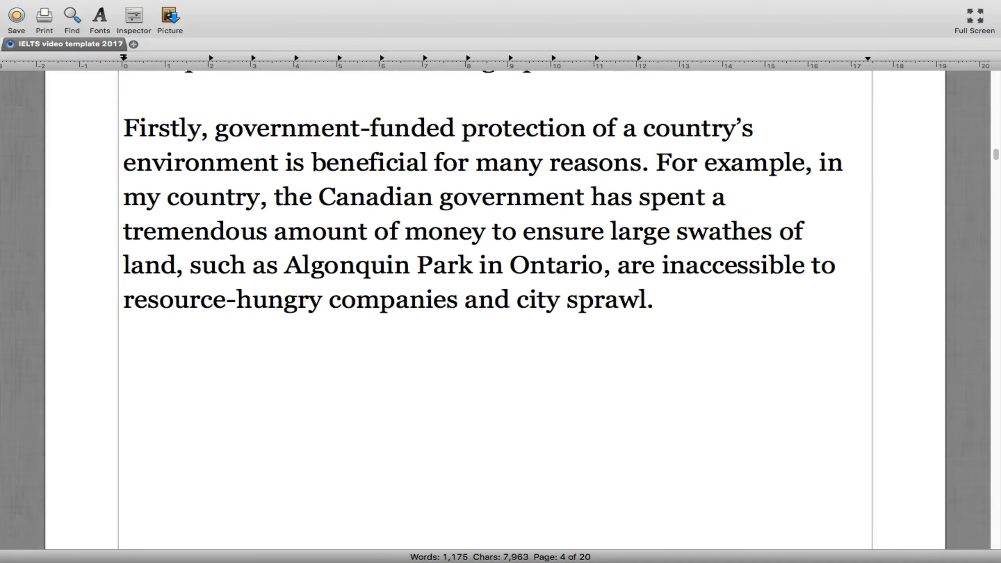
Remove the page break after the Firstly paragraph and delete the "This policy is important because…" sentence that follows "city sprawl."
{"action": "left_click", "coordinate": [681, 288]}
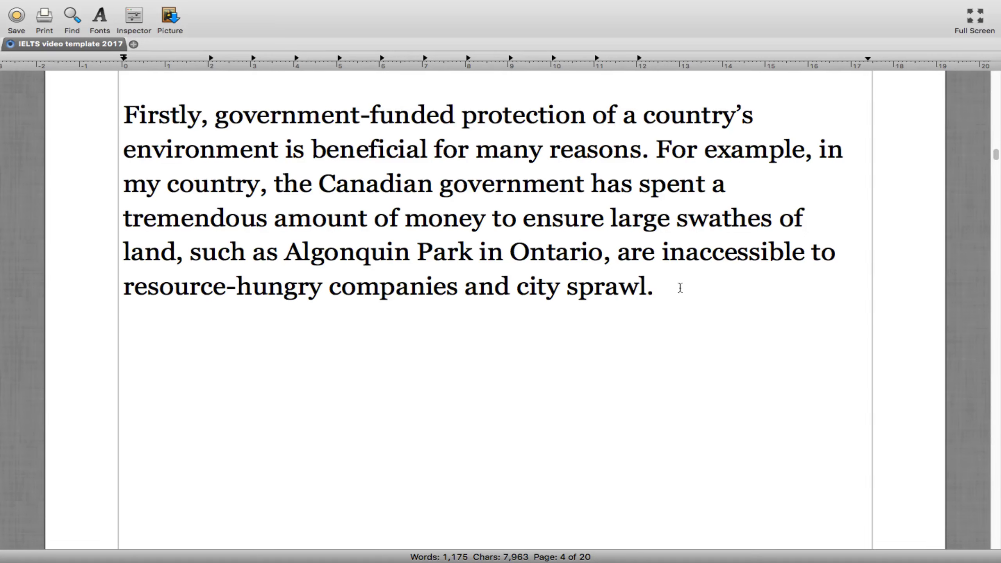
{"action": "key", "text": "shift+Right"}
{"action": "key", "text": "Left"}
{"action": "key", "text": "shift+Down"}
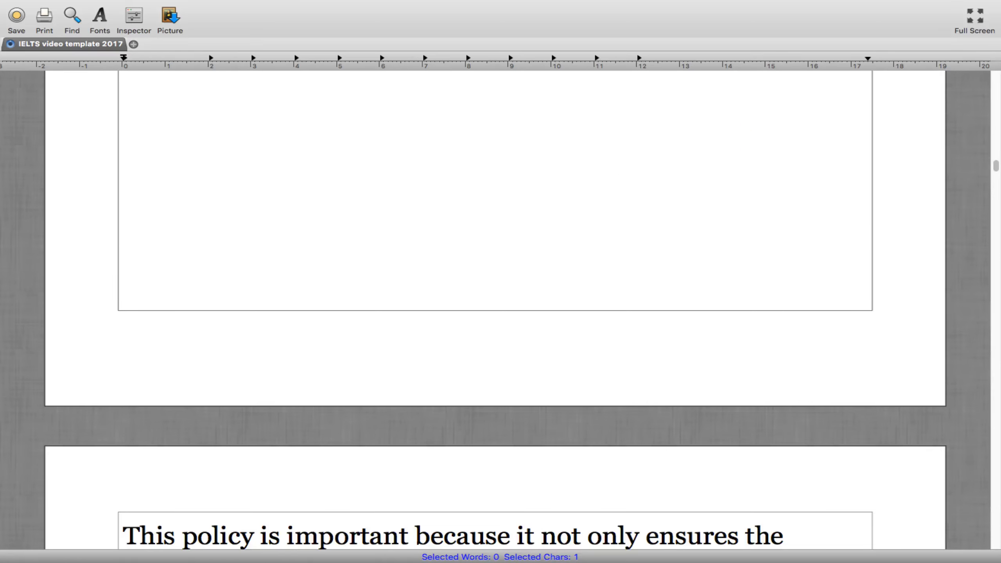
{"action": "key", "text": "Left"}
{"action": "scroll", "coordinate": [713, 467], "scroll_direction": "down", "scroll_amount": 1}
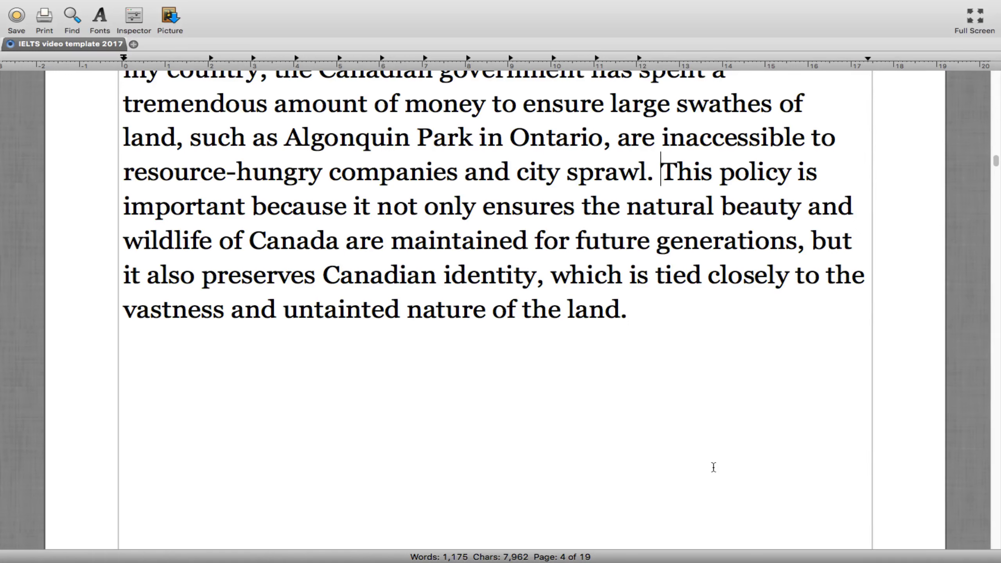
{"action": "left_click", "coordinate": [641, 305], "text": "shift"}
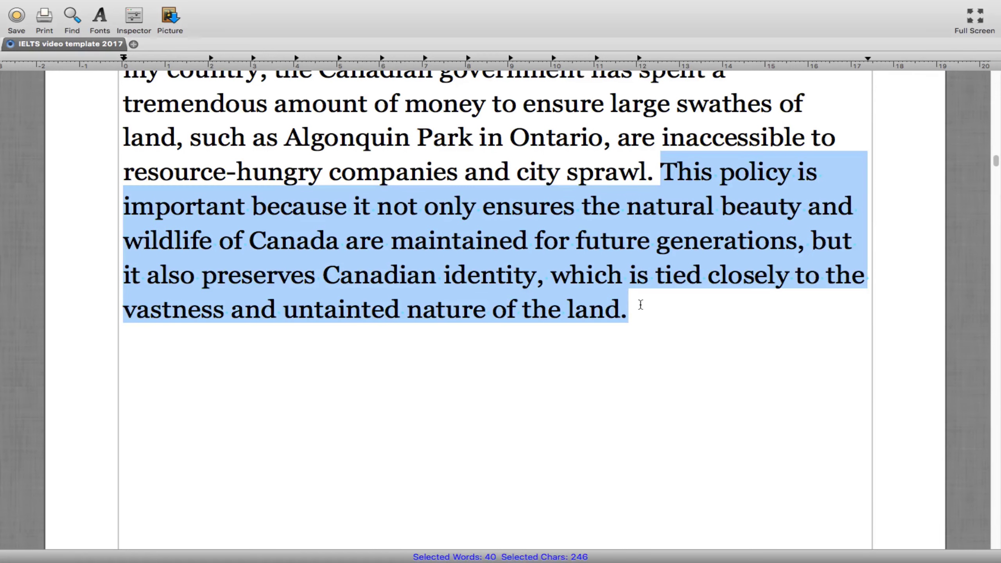
{"action": "key", "text": "BackSpace"}
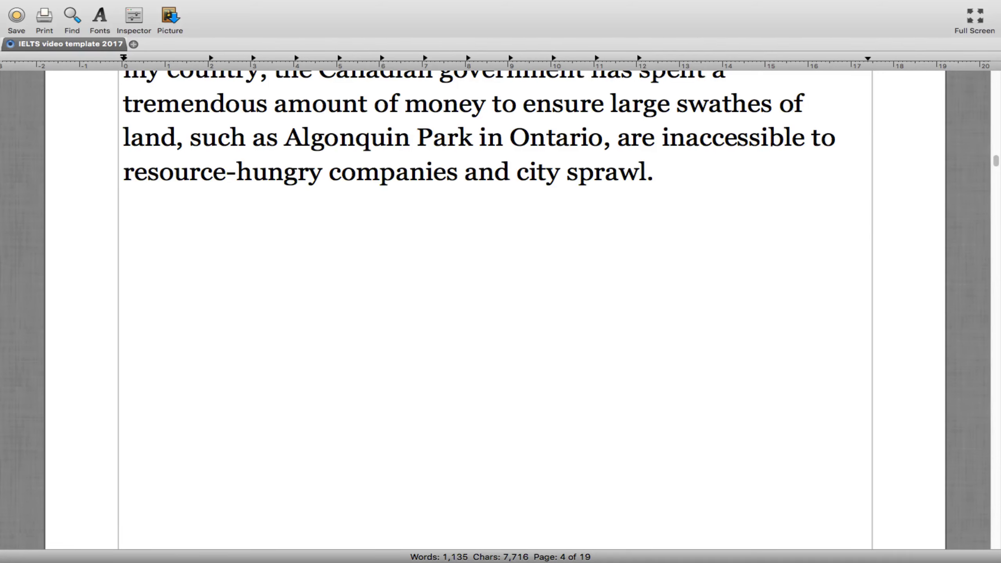
Delete the "critical" and "unpolluted nature" variants of the "This policy is" sentence, keeping the "important… untainted nature" variant
{"action": "scroll", "coordinate": [629, 330], "scroll_direction": "down", "scroll_amount": 8}
{"action": "scroll", "coordinate": [629, 331], "scroll_direction": "down", "scroll_amount": 10}
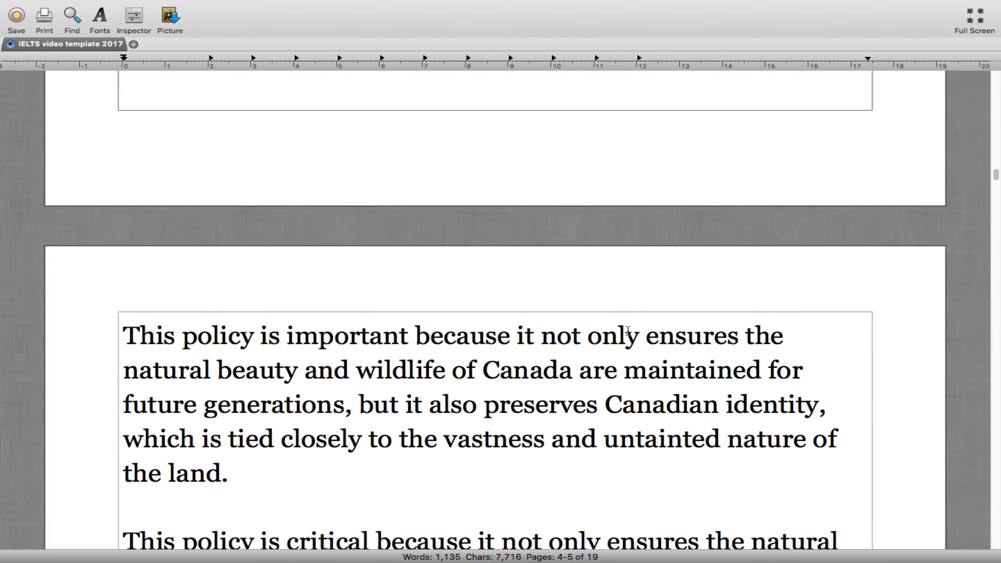
{"action": "scroll", "coordinate": [629, 330], "scroll_direction": "down", "scroll_amount": 2}
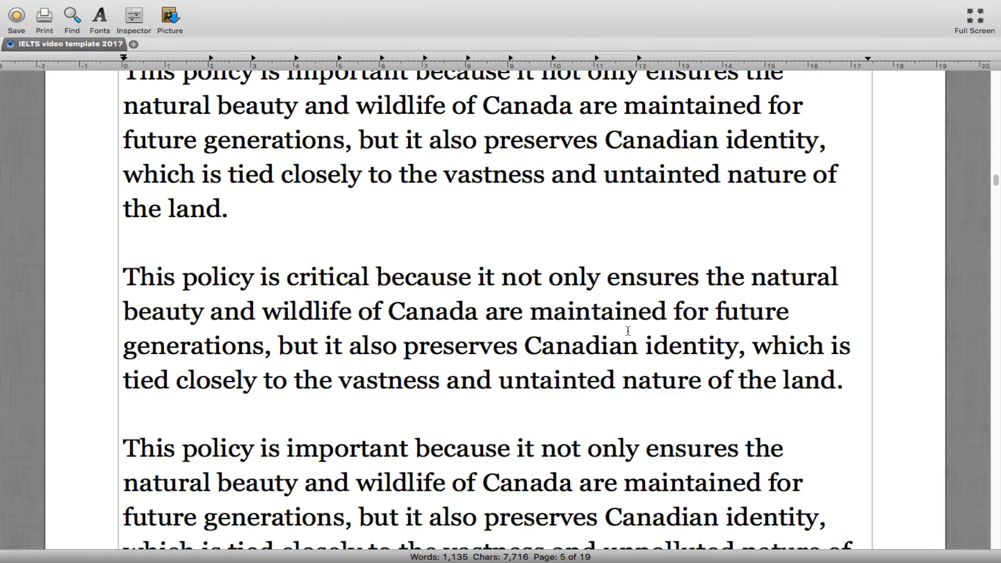
{"action": "scroll", "coordinate": [628, 330], "scroll_direction": "up", "scroll_amount": 1}
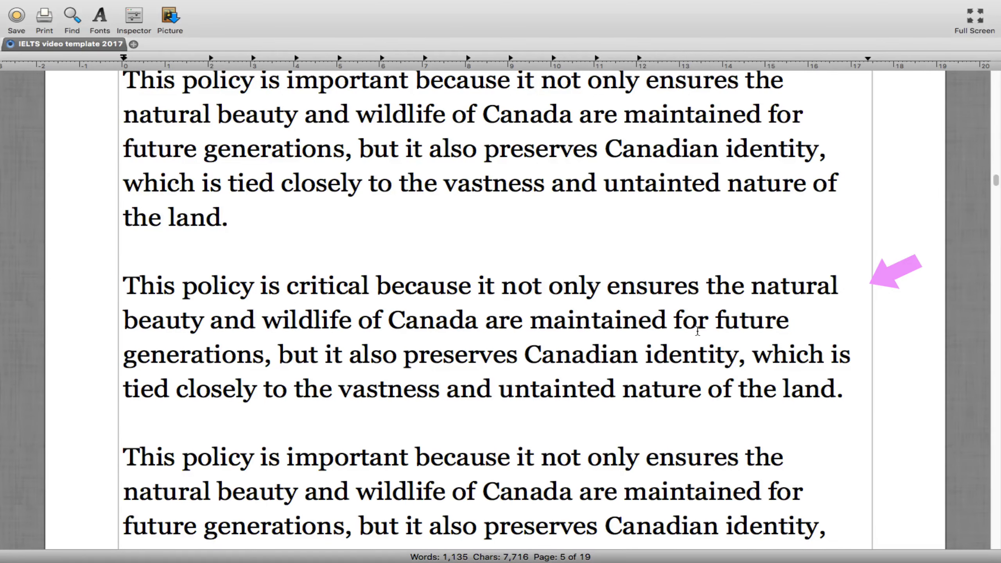
{"action": "scroll", "coordinate": [697, 331], "scroll_direction": "down", "scroll_amount": 2}
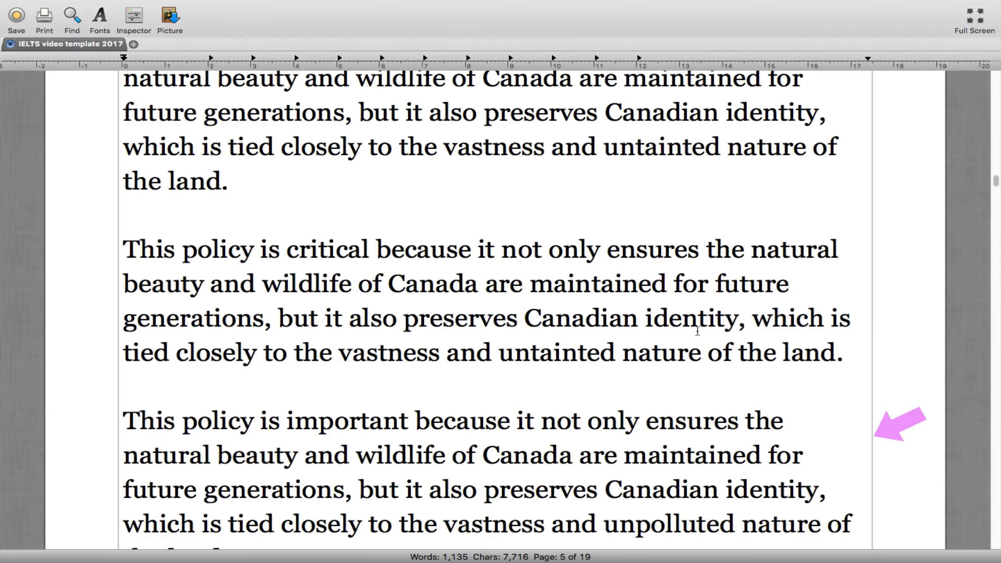
{"action": "scroll", "coordinate": [697, 331], "scroll_direction": "down", "scroll_amount": 2}
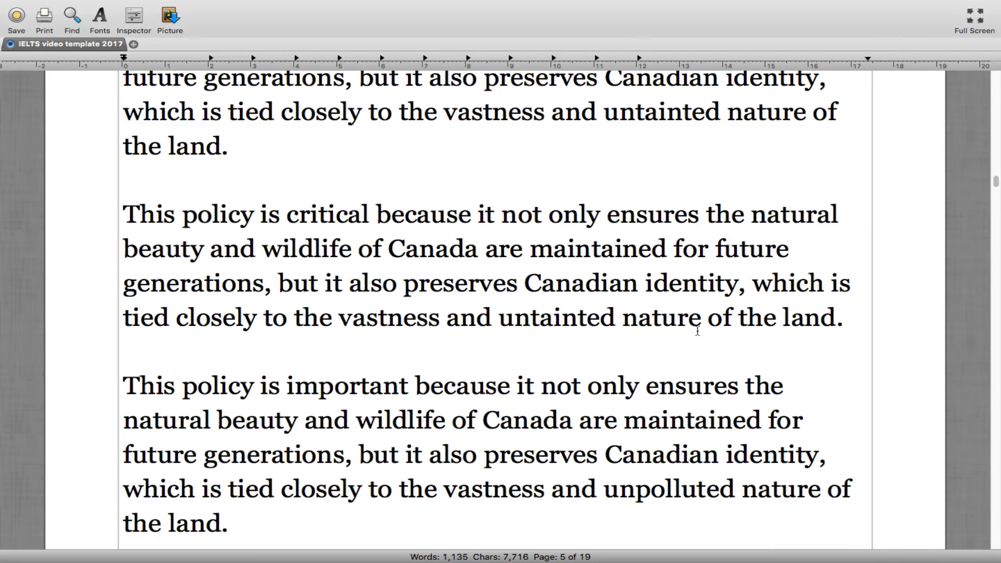
{"action": "scroll", "coordinate": [698, 330], "scroll_direction": "up", "scroll_amount": 1}
{"action": "left_click", "coordinate": [251, 527]}
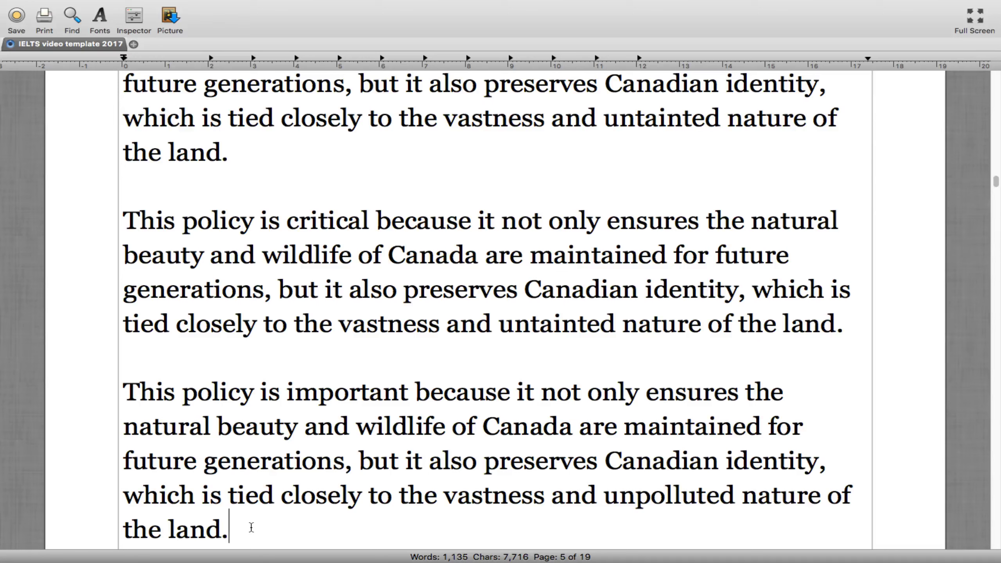
{"action": "left_click", "coordinate": [141, 176], "text": "shift"}
{"action": "key", "text": "BackSpace"}
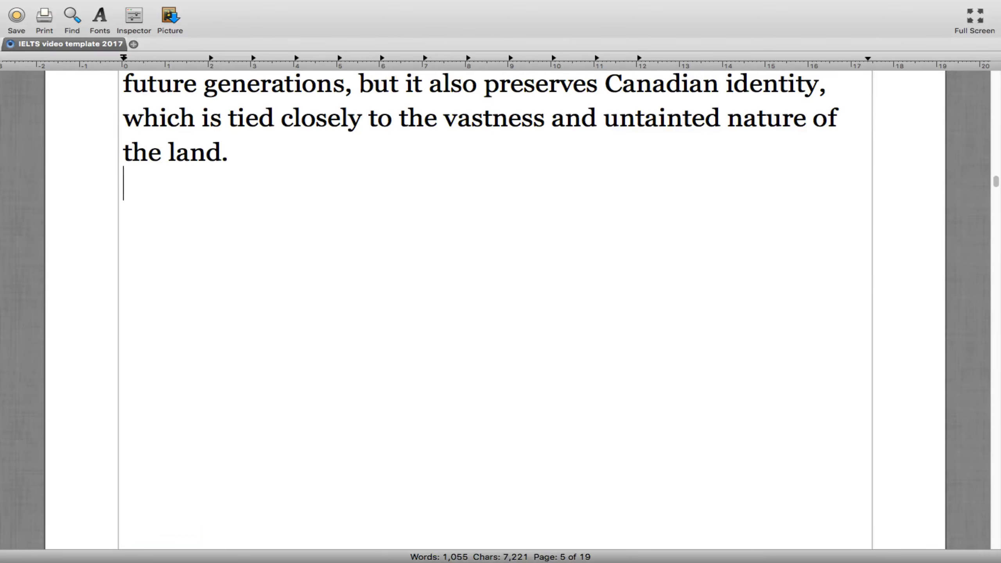
{"action": "key", "text": "BackSpace"}
Join the kept "This policy is important because…" sentence to the end of the Firstly paragraph
{"action": "scroll", "coordinate": [125, 118], "scroll_direction": "up", "scroll_amount": 5}
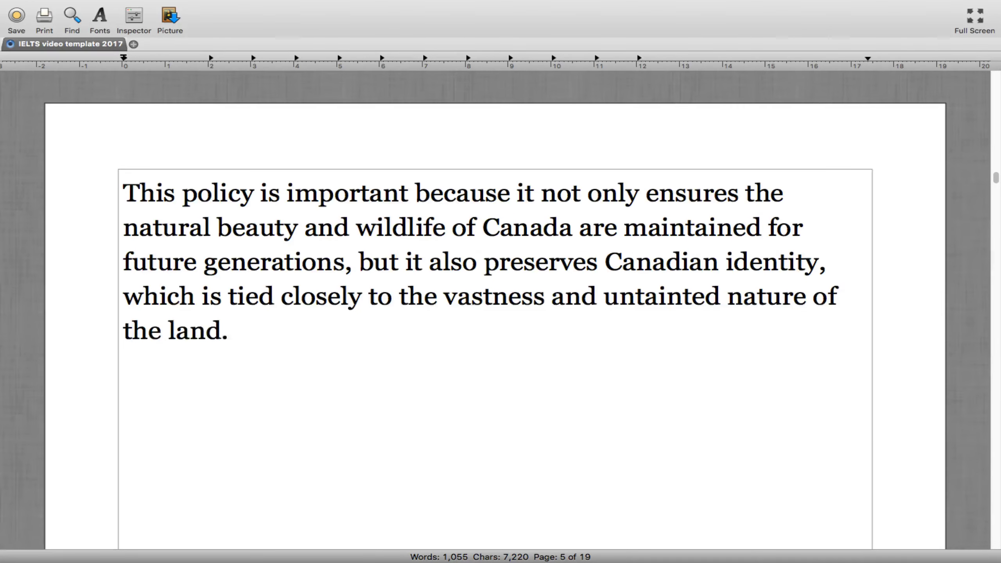
{"action": "left_click", "coordinate": [124, 192]}
{"action": "key", "text": "BackSpace"}
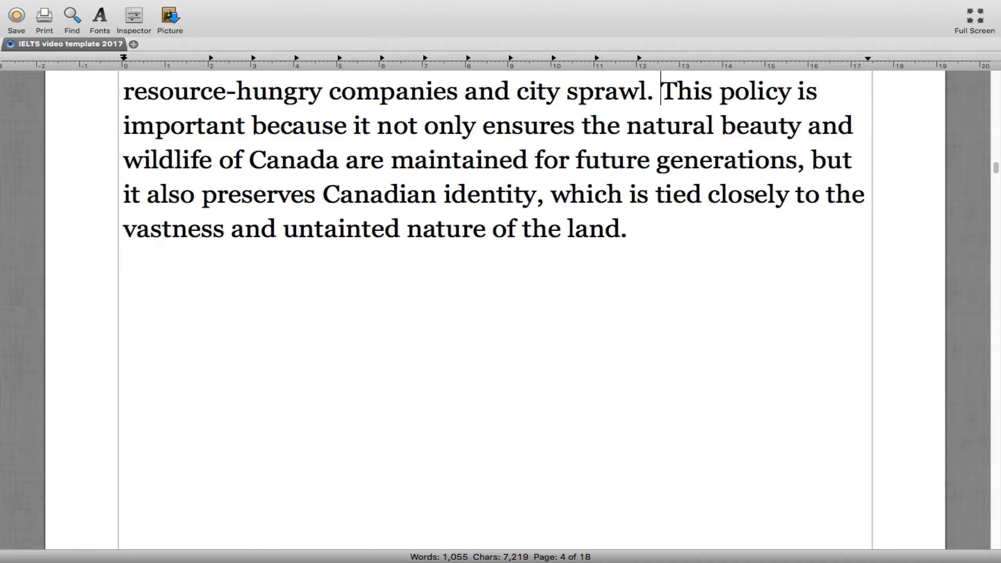
{"action": "scroll", "coordinate": [181, 324], "scroll_direction": "up", "scroll_amount": 4}
Remove the page break after "nature of the land." and cut the "Because such values are common…" sentence that follows it
{"action": "left_click", "coordinate": [643, 370]}
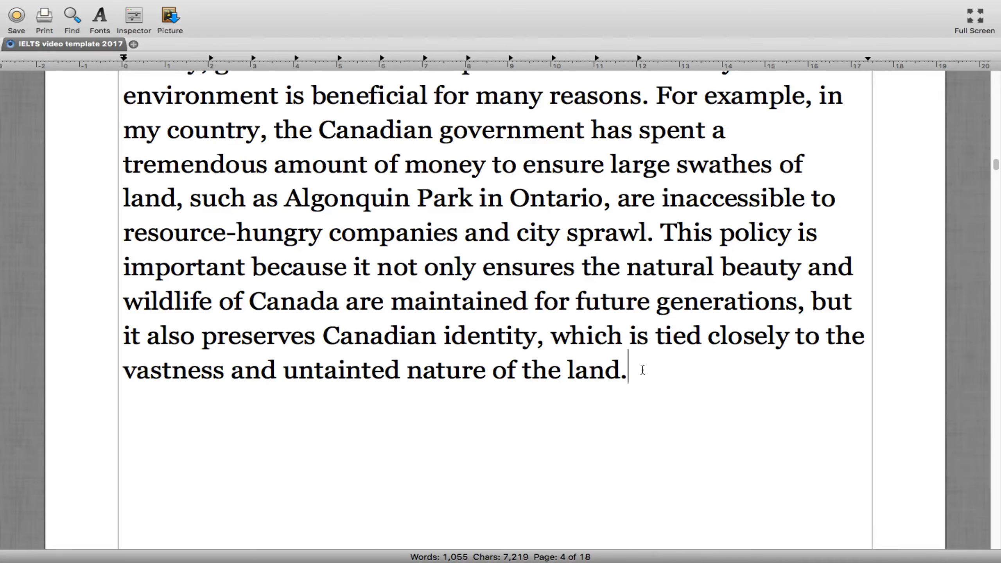
{"action": "key", "text": "shift+Right"}
{"action": "key", "text": "BackSpace"}
{"action": "key", "text": "shift+Right"}
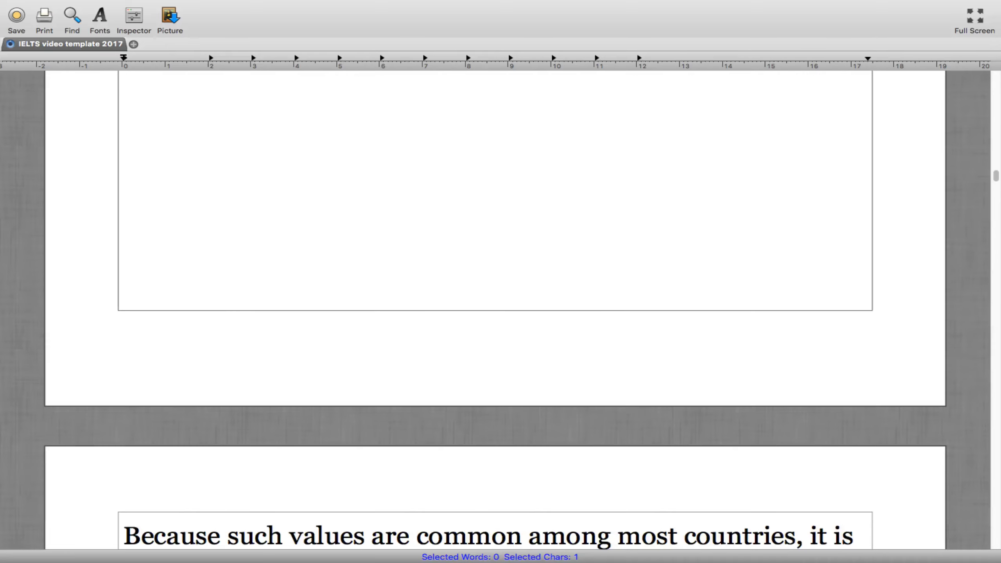
{"action": "key", "text": "BackSpace"}
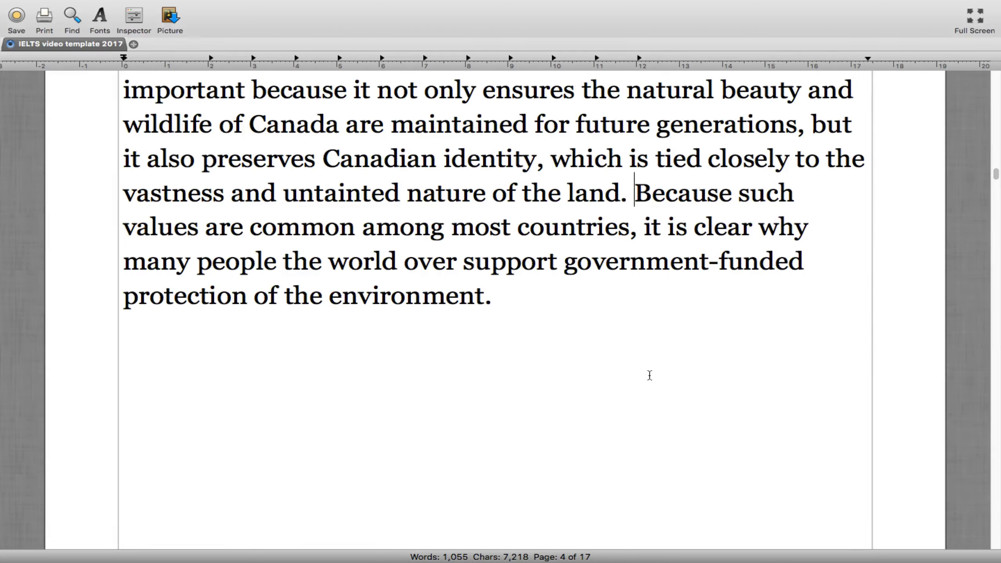
{"action": "left_click", "coordinate": [496, 292], "text": "shift"}
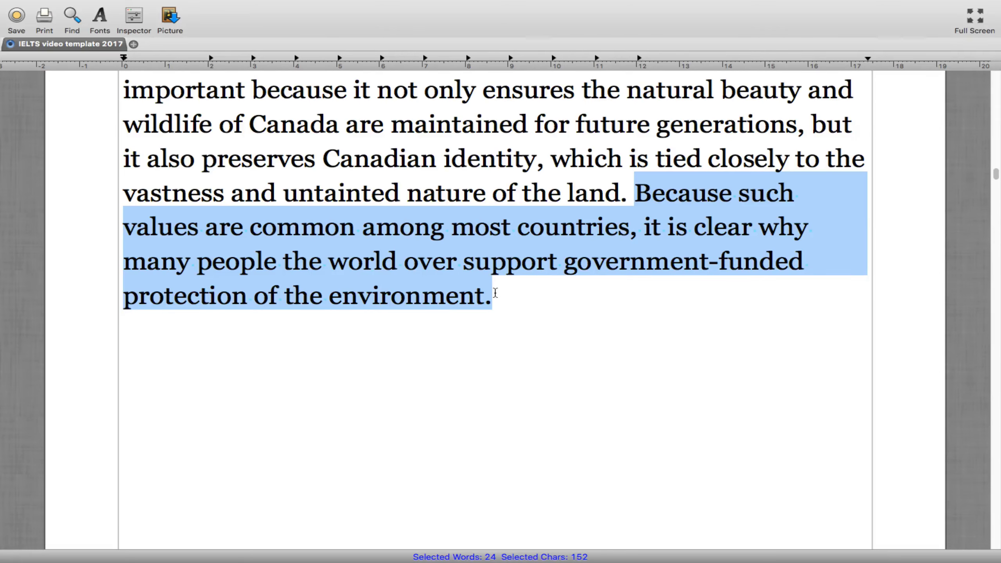
{"action": "key", "text": "ctrl+x"}
Delete the "Because such values are held by most countries…" variant at the start of the next page
{"action": "scroll", "coordinate": [496, 293], "scroll_direction": "down", "scroll_amount": 15}
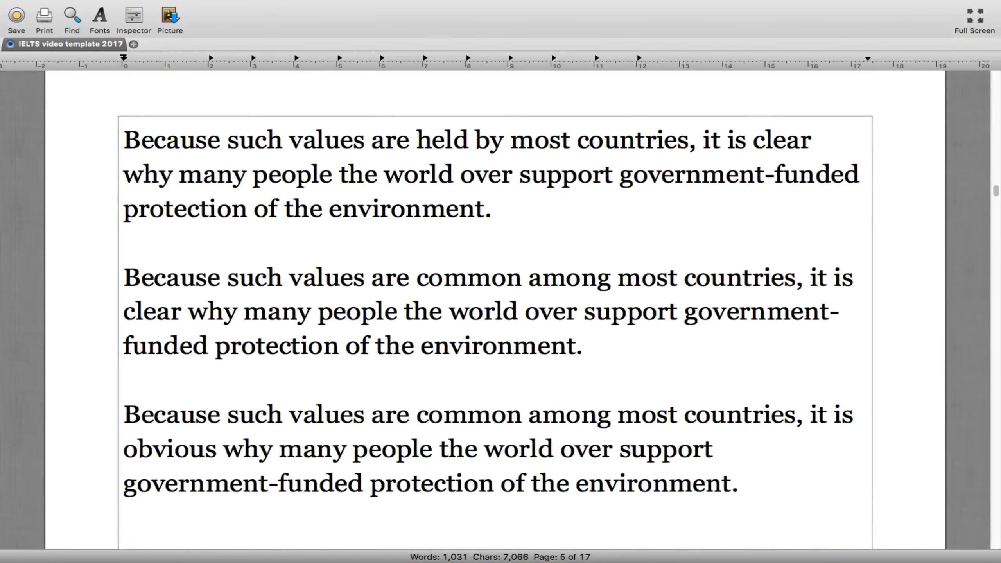
{"action": "scroll", "coordinate": [496, 300], "scroll_direction": "down", "scroll_amount": 1}
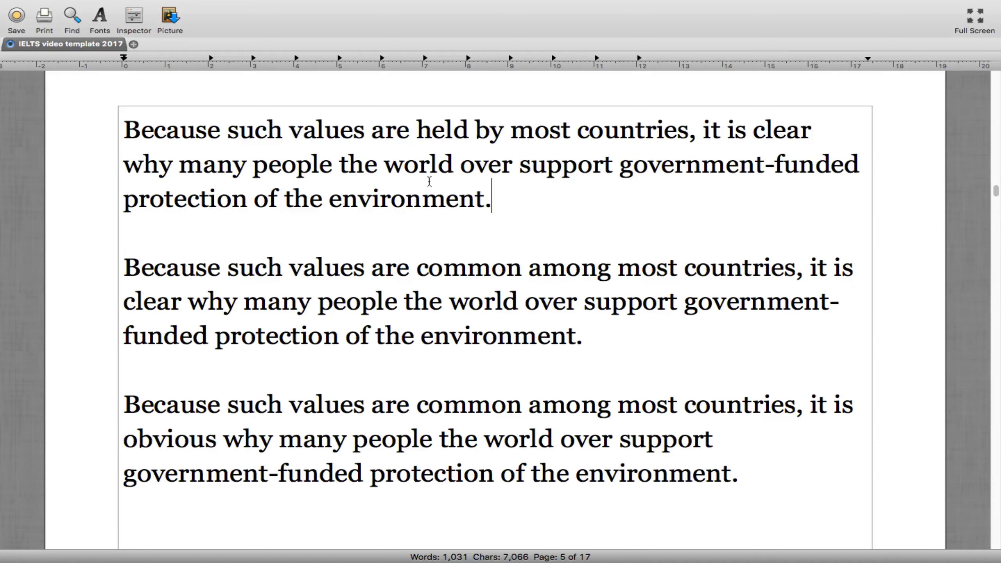
{"action": "left_click", "coordinate": [129, 129], "text": "shift"}
{"action": "key", "text": "BackSpace"}
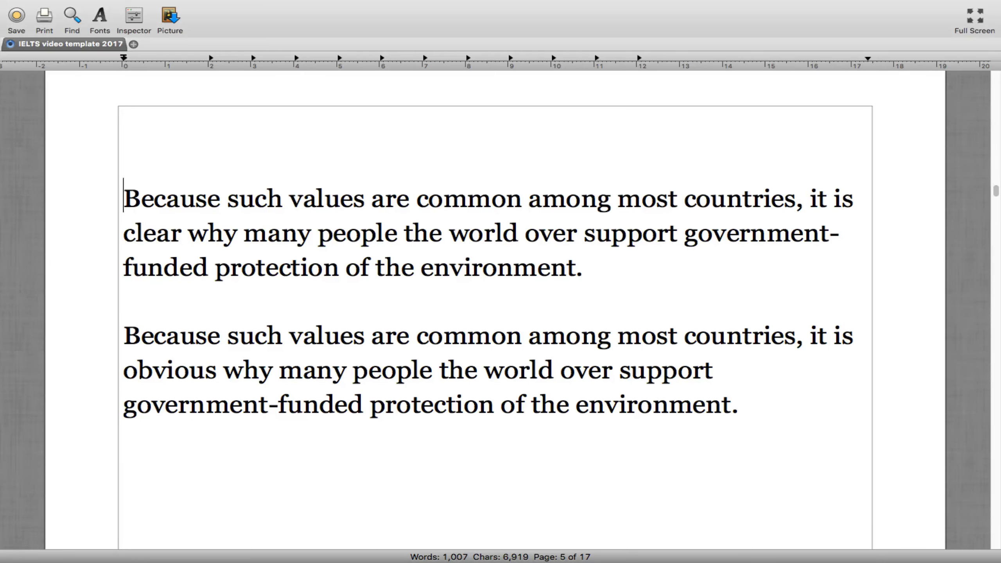
Delete the "it is obvious why" variant of the "Because such values are common" sentence, keeping the "it is clear why" variant
{"action": "key", "text": "Down"}
{"action": "key", "text": "Down"}
{"action": "key", "text": "Down"}
{"action": "key", "text": "Down"}
{"action": "key", "text": "shift+Down"}
{"action": "key", "text": "shift+Down"}
{"action": "key", "text": "shift+Down"}
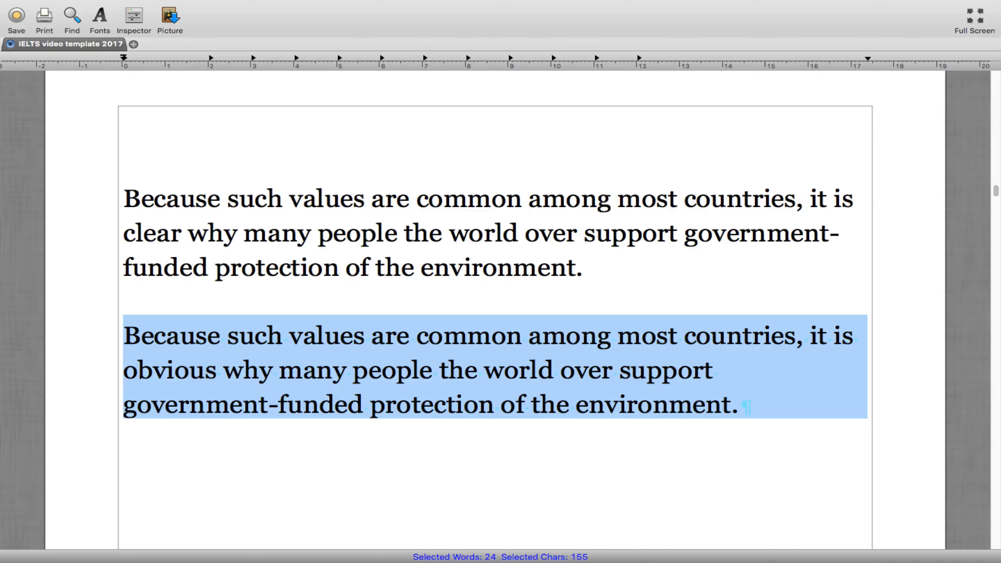
{"action": "key", "text": "BackSpace"}
{"action": "key", "text": "BackSpace"}
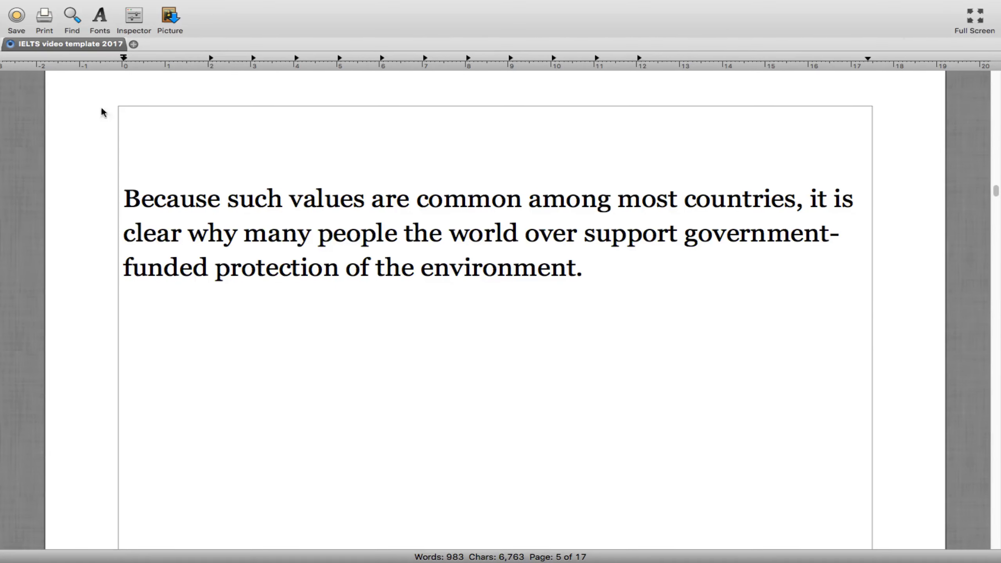
Join the kept "Because such values are common among most countries, it is clear why…" sentence to the end of the Firstly paragraph
{"action": "left_click", "coordinate": [124, 199]}
{"action": "key", "text": "BackSpace"}
{"action": "key", "text": "BackSpace"}
{"action": "key", "text": "BackSpace"}
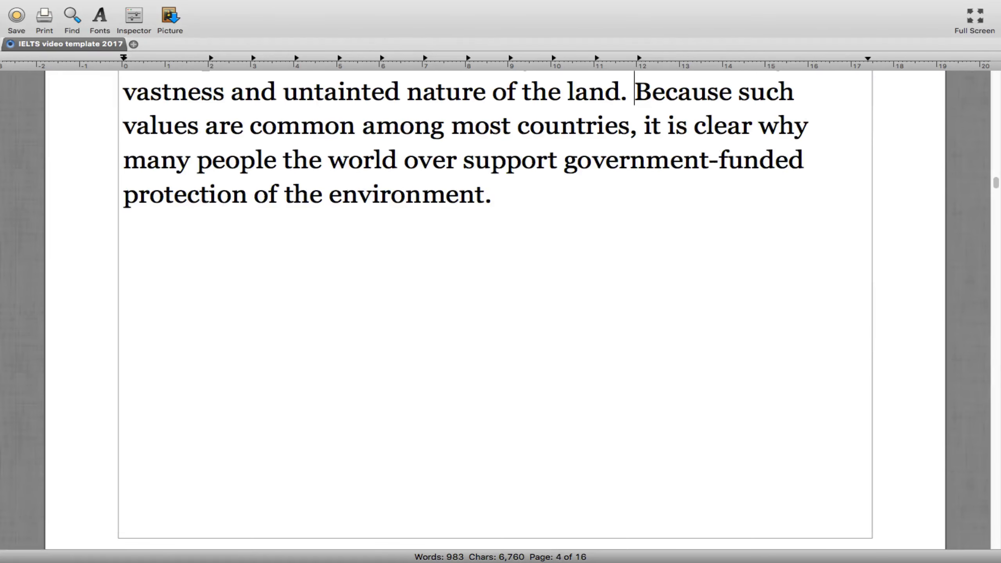
{"action": "scroll", "coordinate": [143, 251], "scroll_direction": "up", "scroll_amount": 8}
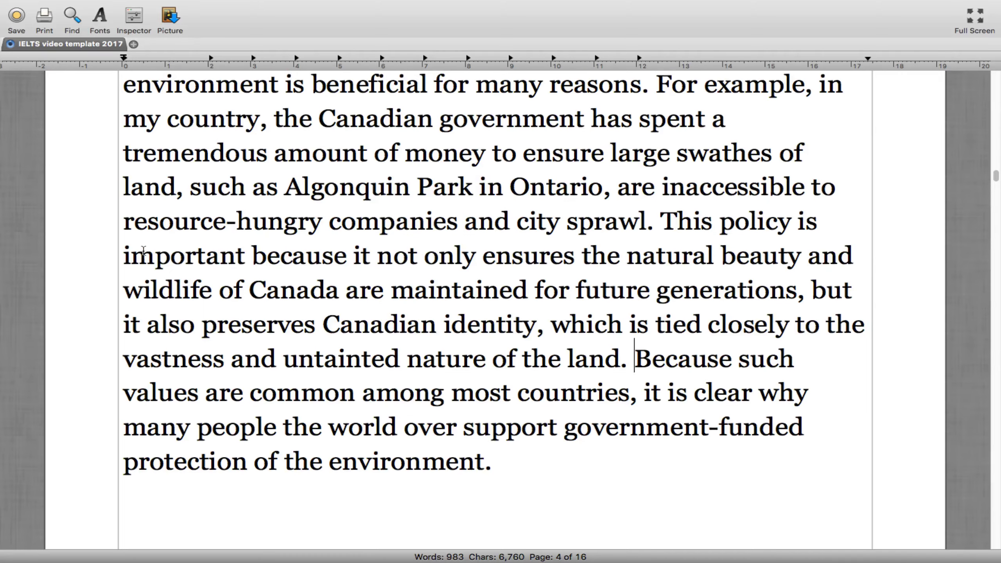
{"action": "scroll", "coordinate": [144, 252], "scroll_direction": "up", "scroll_amount": 2}
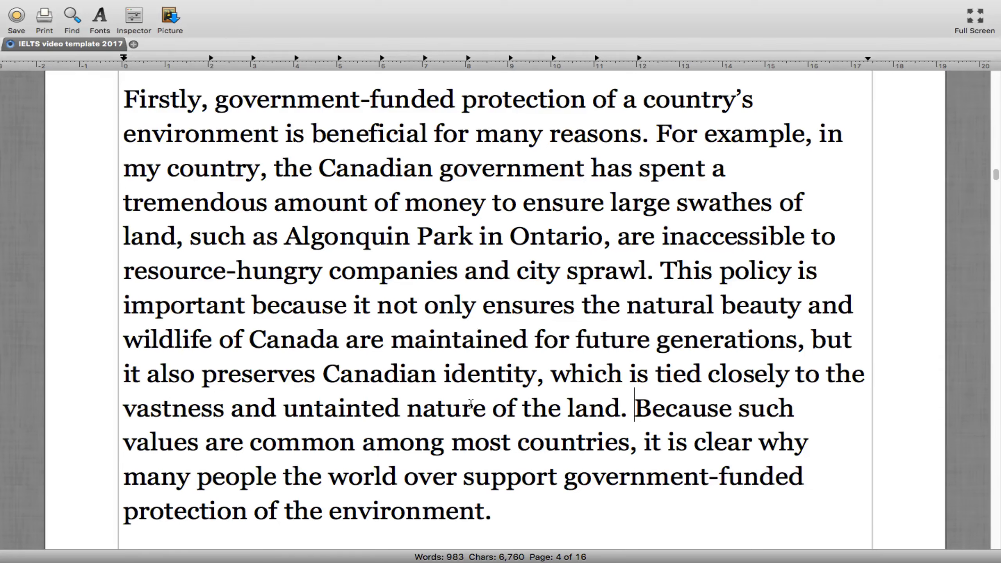
Remove the page break after "protection of the environment." and set the "However, despite these benefits…" sentence as a new paragraph below a blank line
{"action": "left_click", "coordinate": [523, 507]}
{"action": "scroll", "coordinate": [523, 507], "scroll_direction": "down", "scroll_amount": 1}
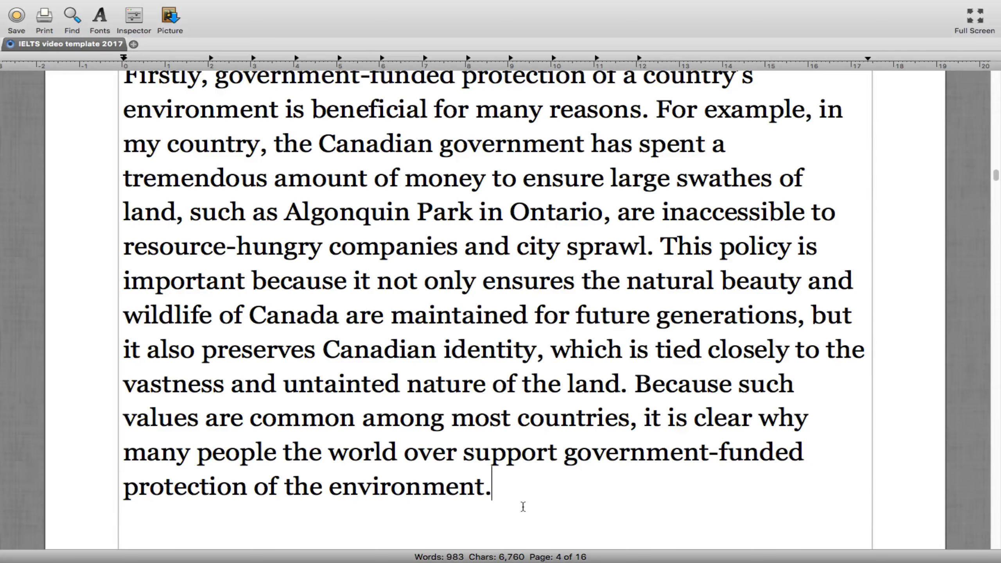
{"action": "scroll", "coordinate": [562, 530], "scroll_direction": "down", "scroll_amount": 6}
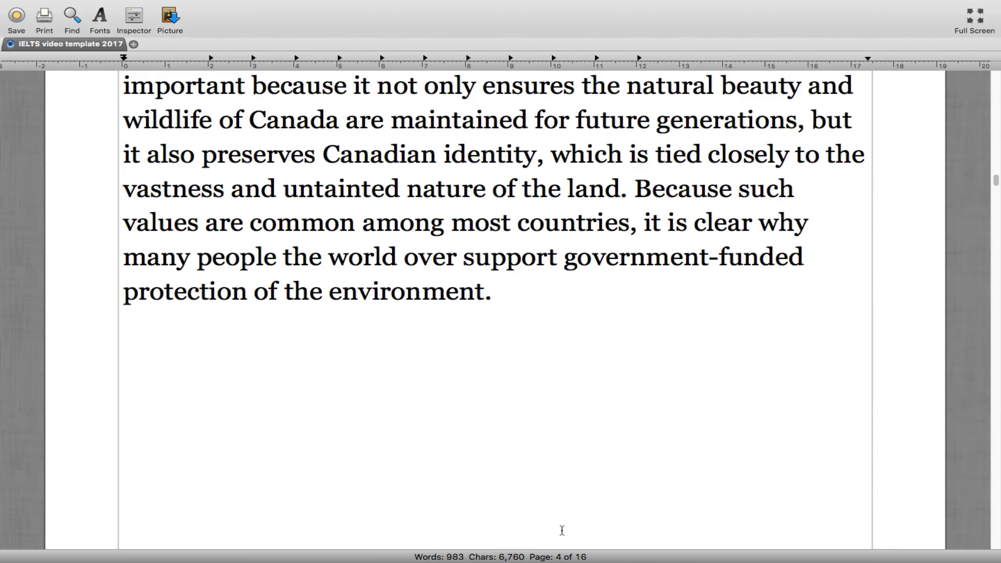
{"action": "key", "text": "shift+Right"}
{"action": "key", "text": "Left"}
{"action": "key", "text": "shift+Right"}
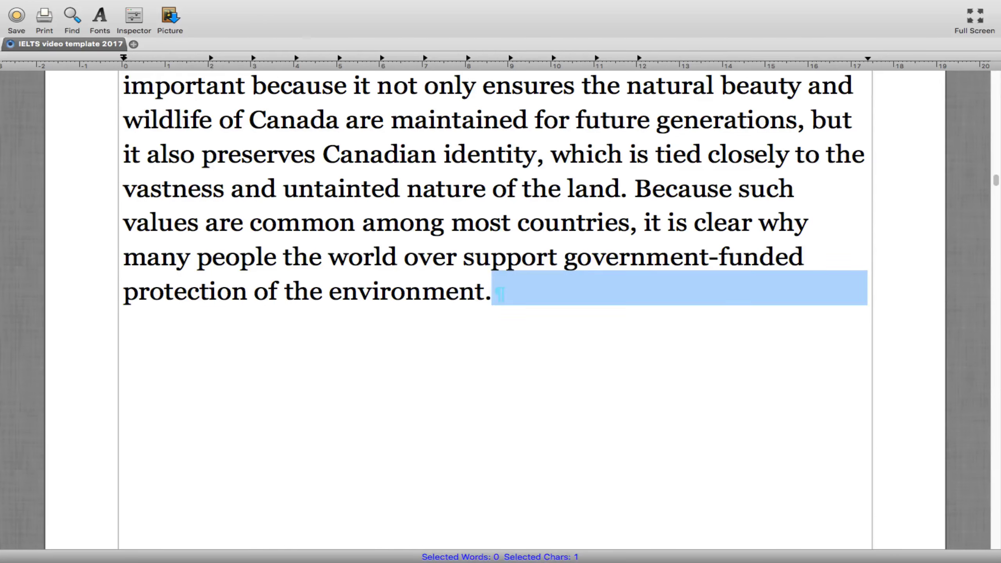
{"action": "key", "text": "Delete"}
{"action": "key", "text": "Delete"}
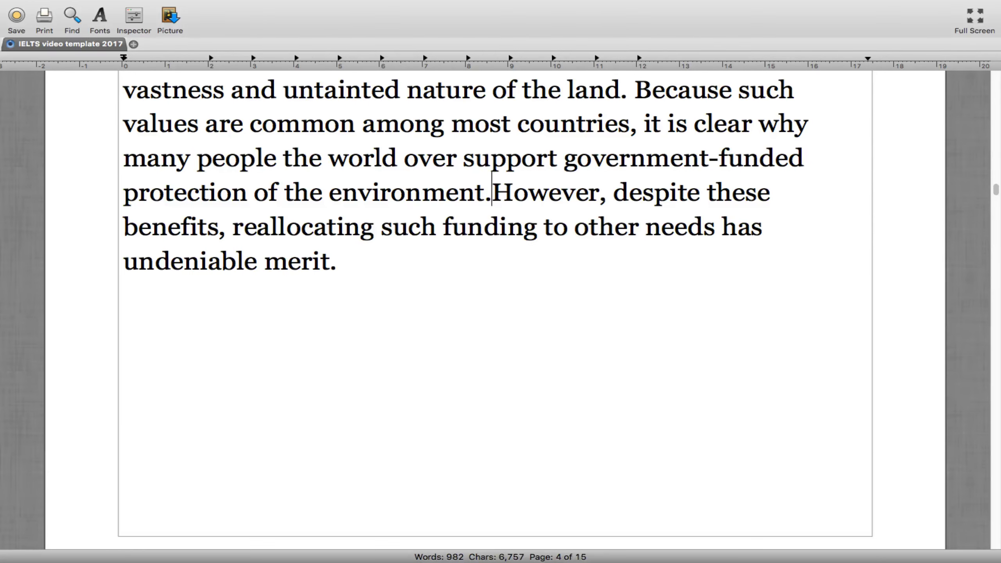
{"action": "key", "text": "Return"}
{"action": "key", "text": "Return"}
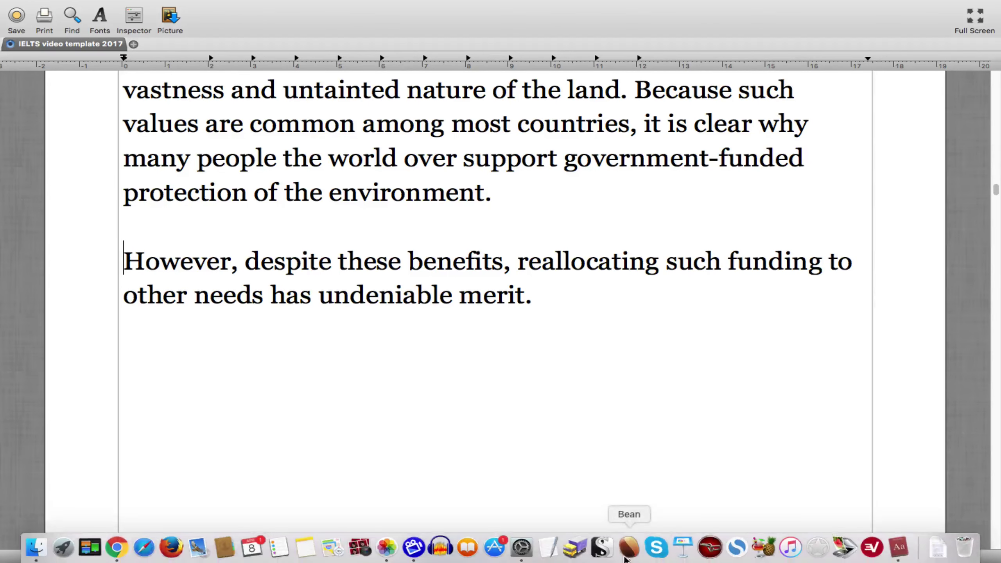
Select the whole "However, despite these benefits, reallocating such funding to other needs has undeniable merit." paragraph
{"action": "scroll", "coordinate": [573, 337], "scroll_direction": "up", "scroll_amount": 6}
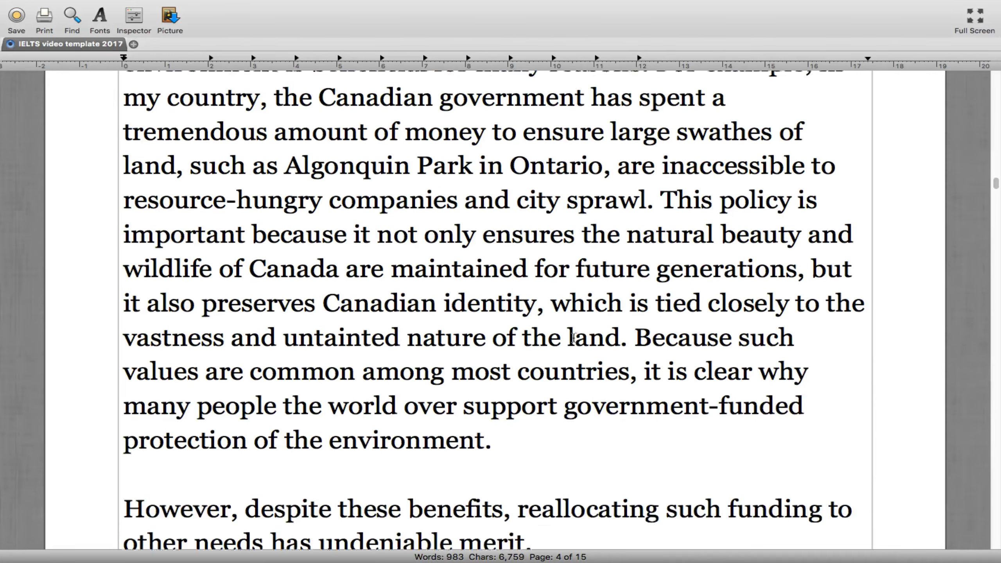
{"action": "scroll", "coordinate": [574, 337], "scroll_direction": "down", "scroll_amount": 7}
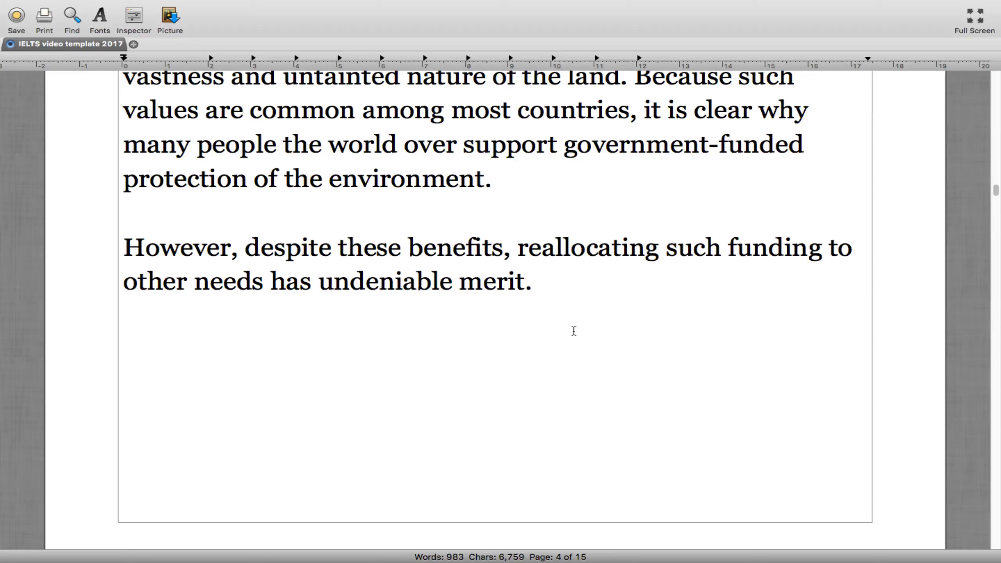
{"action": "triple_click", "coordinate": [541, 286]}
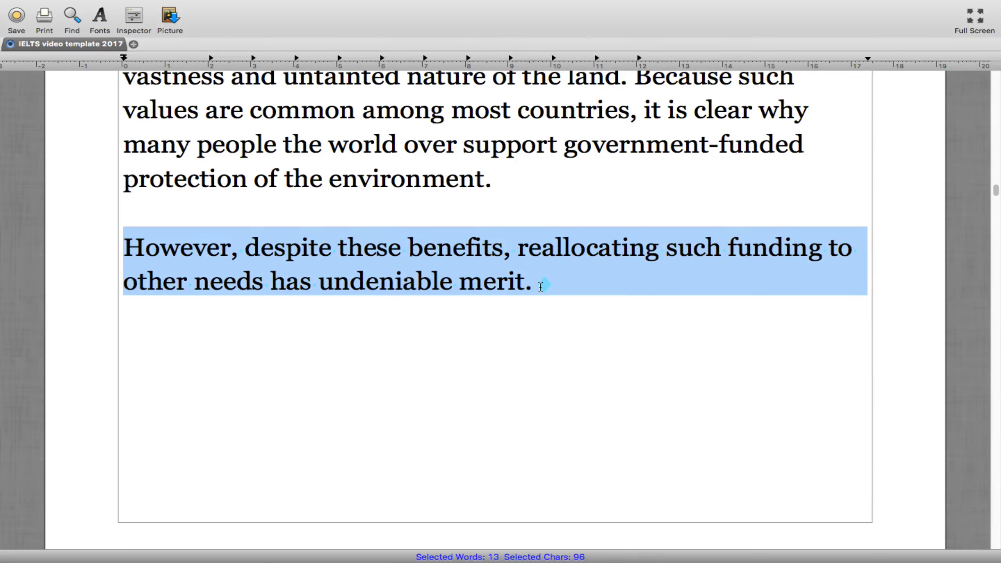